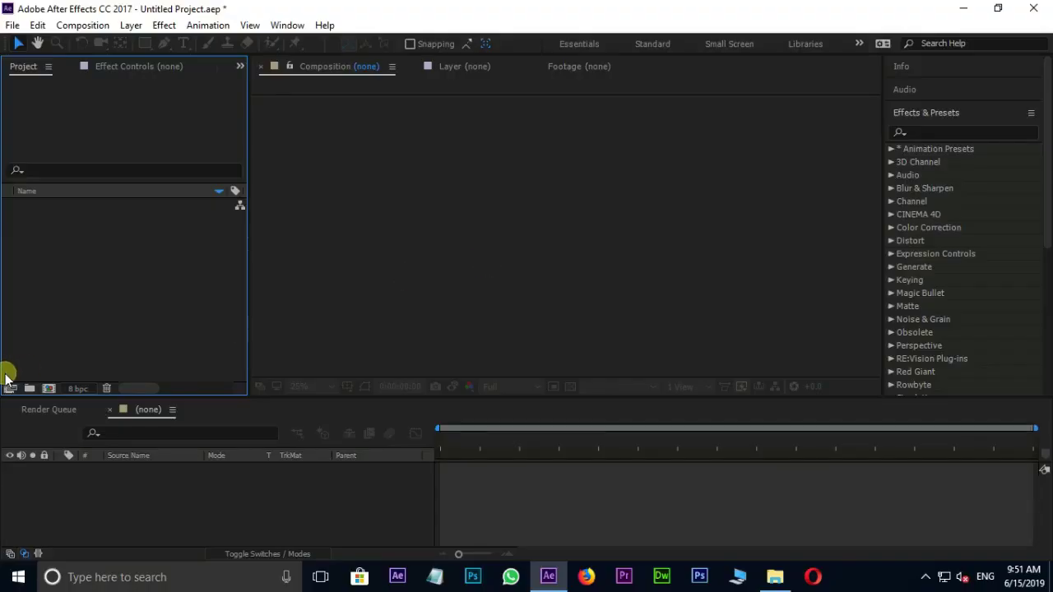
Step: Create Comp 1 and add a full-frame dark gray solid coloured 3C3C3C
left_click(49, 389)
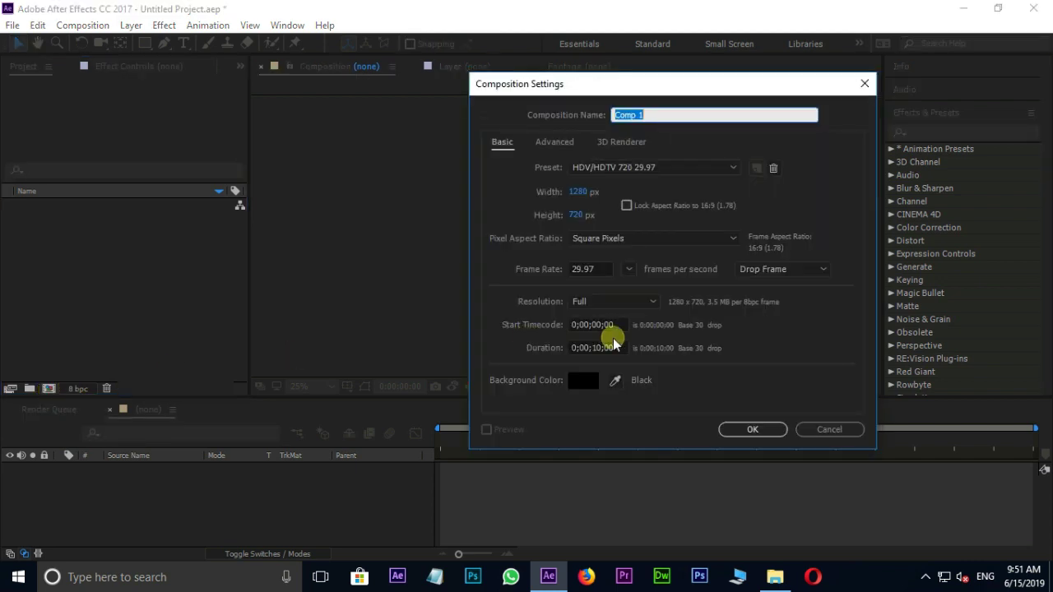
left_click(734, 426)
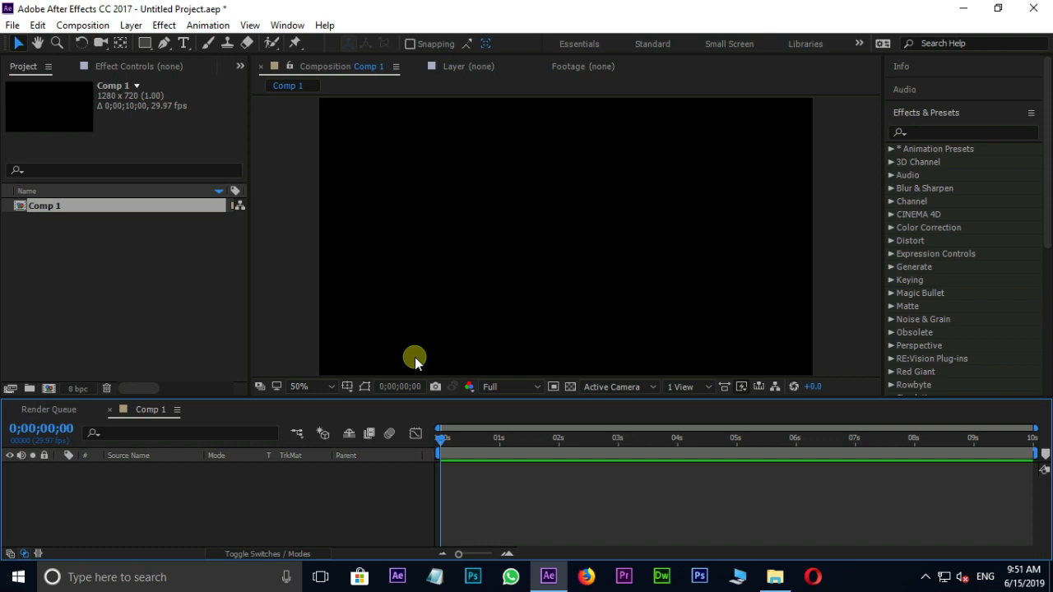
right_click(218, 497)
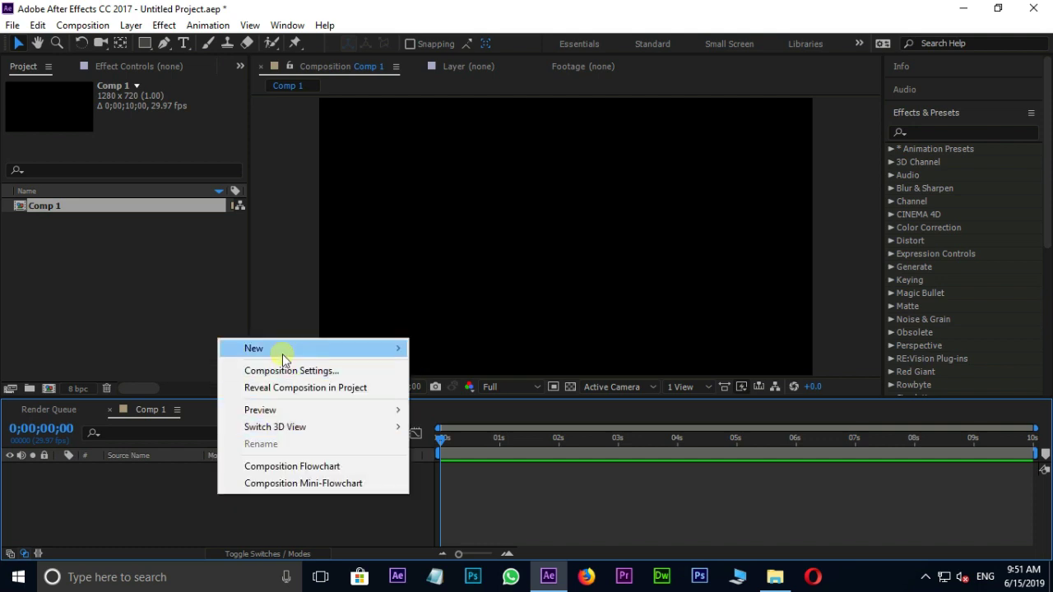
mouse_move(282, 355)
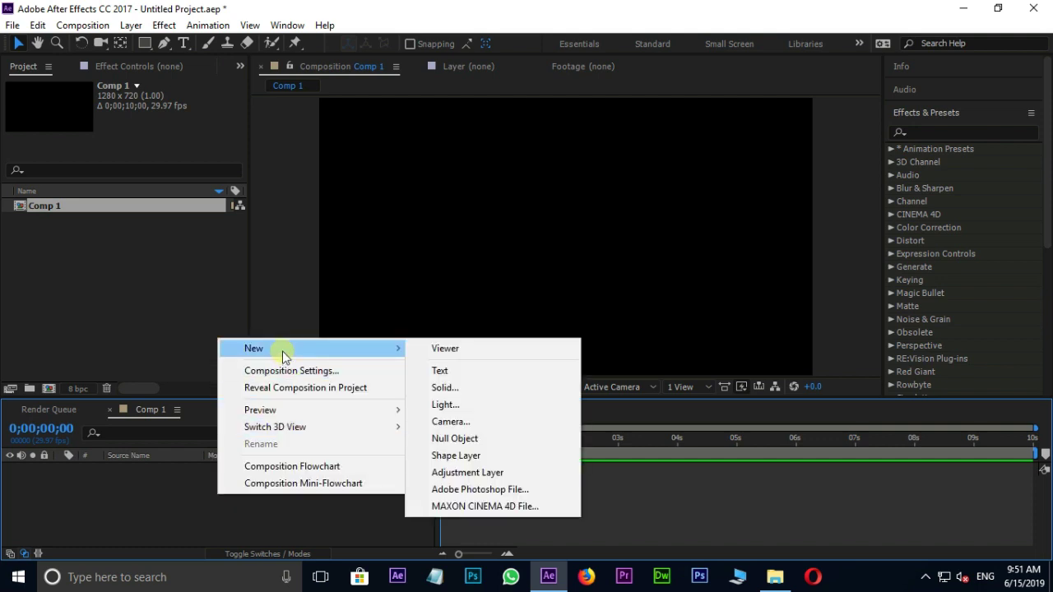
left_click(461, 387)
left_click(652, 464)
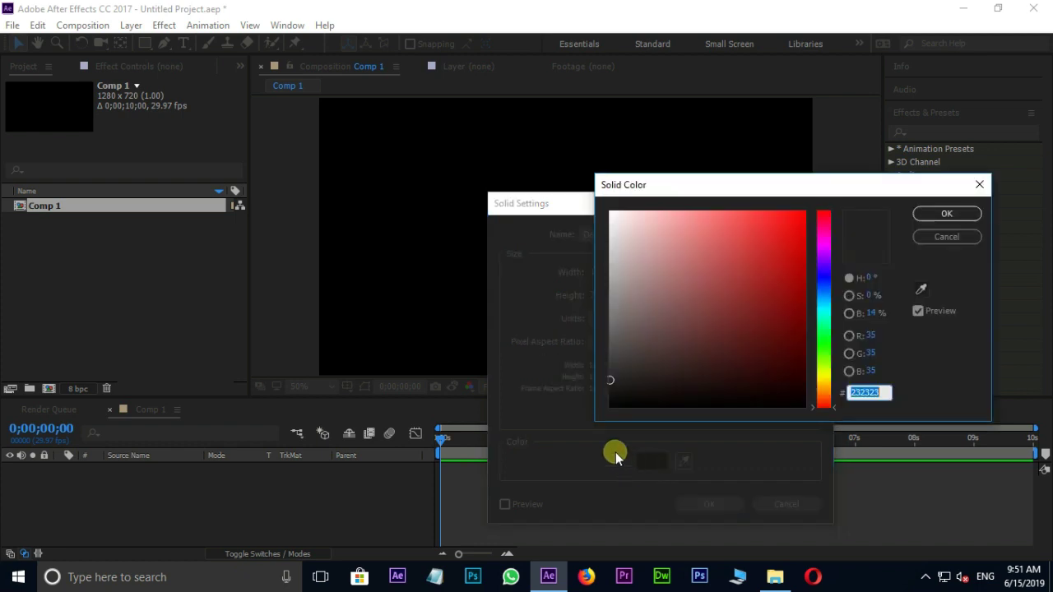
left_click_drag(613, 376, 610, 362)
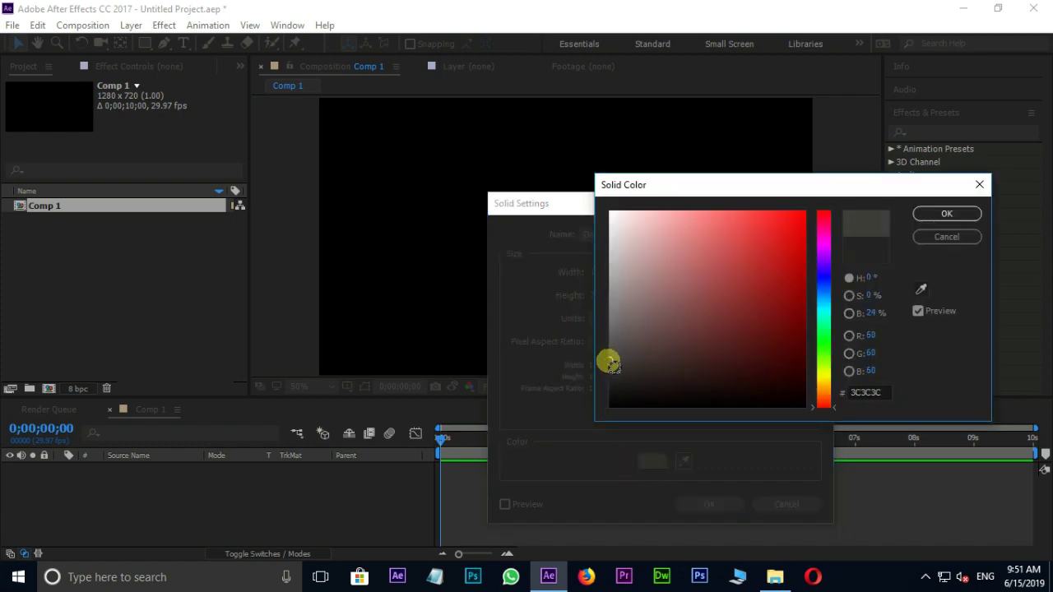
left_click(946, 215)
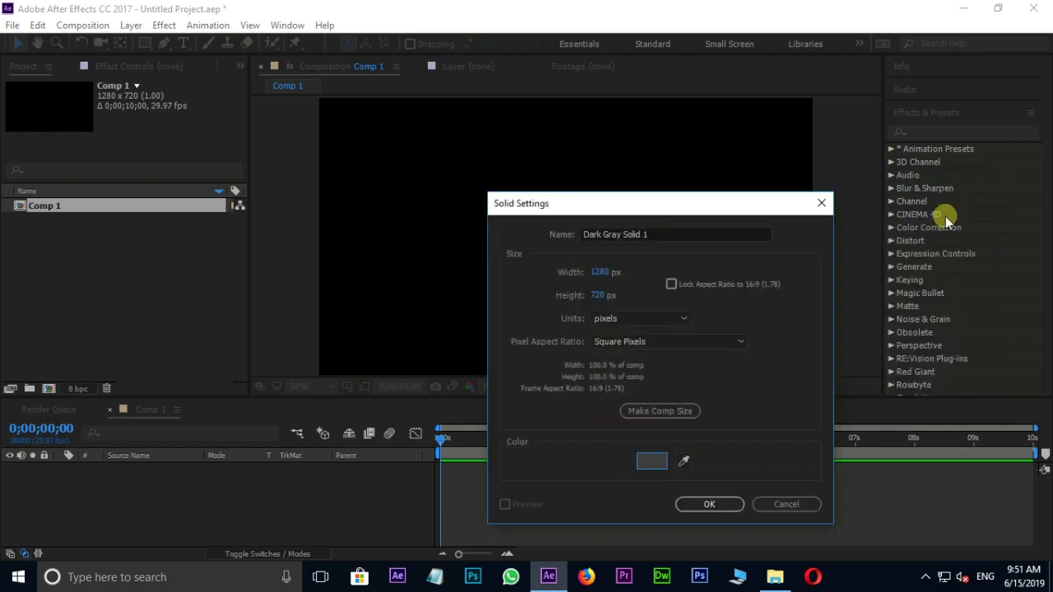
left_click(706, 501)
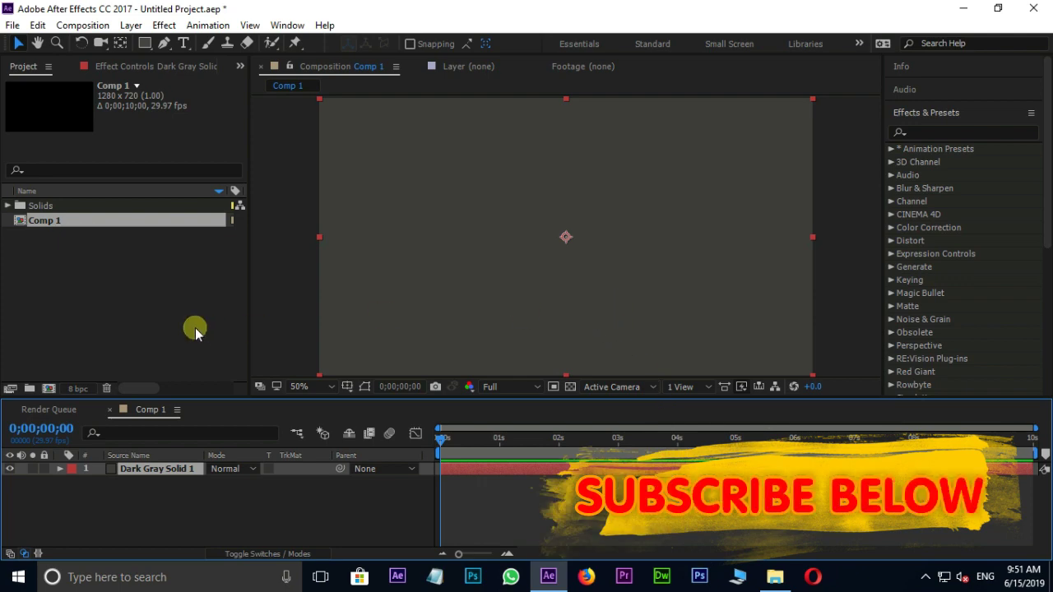
Step: Lock the dark gray solid and import pepsi.png into the project
left_click(44, 469)
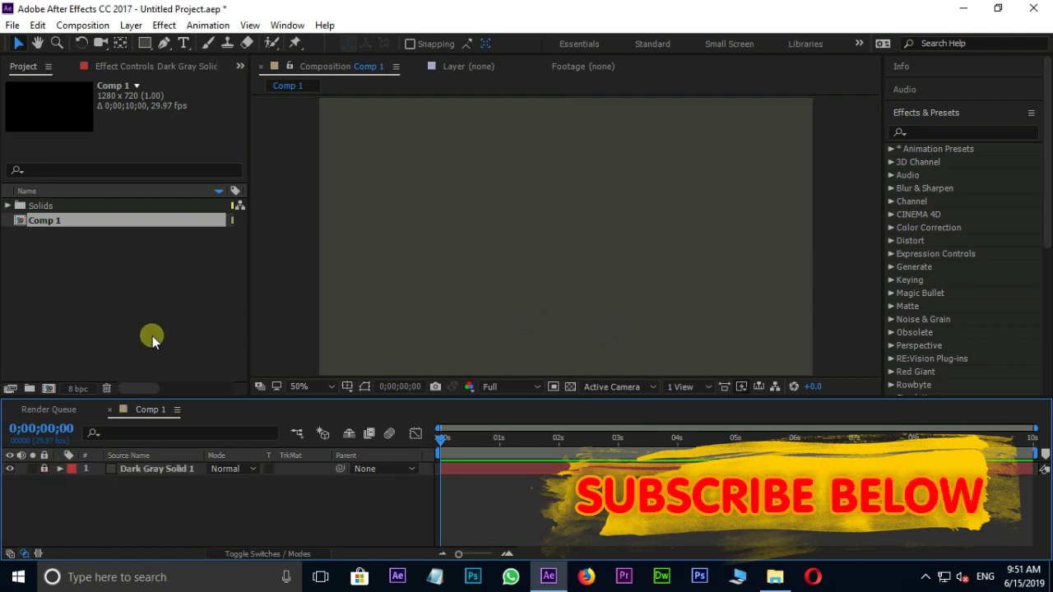
double_click(167, 305)
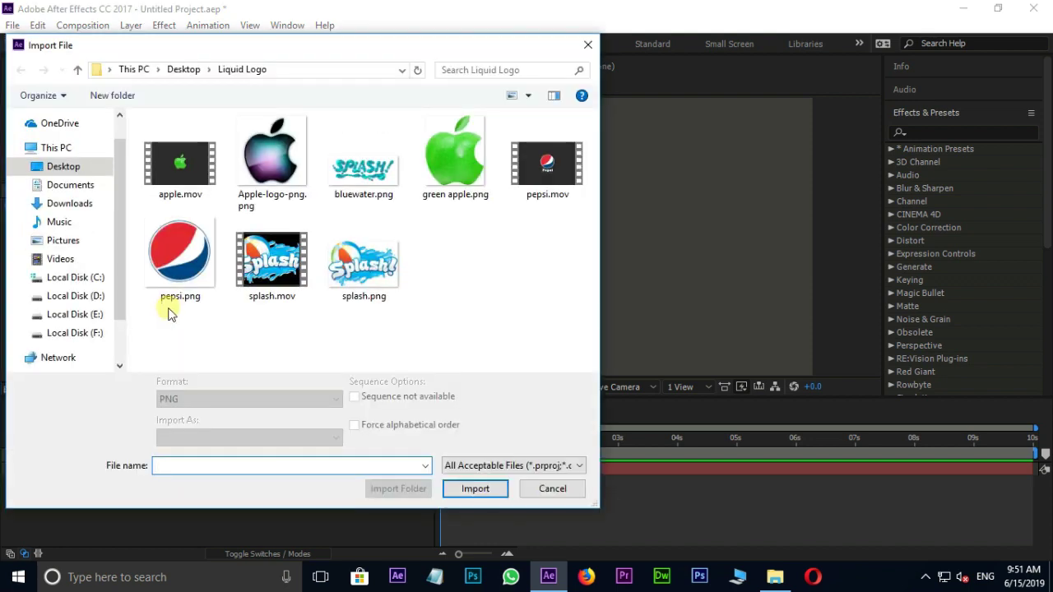
left_click(182, 251)
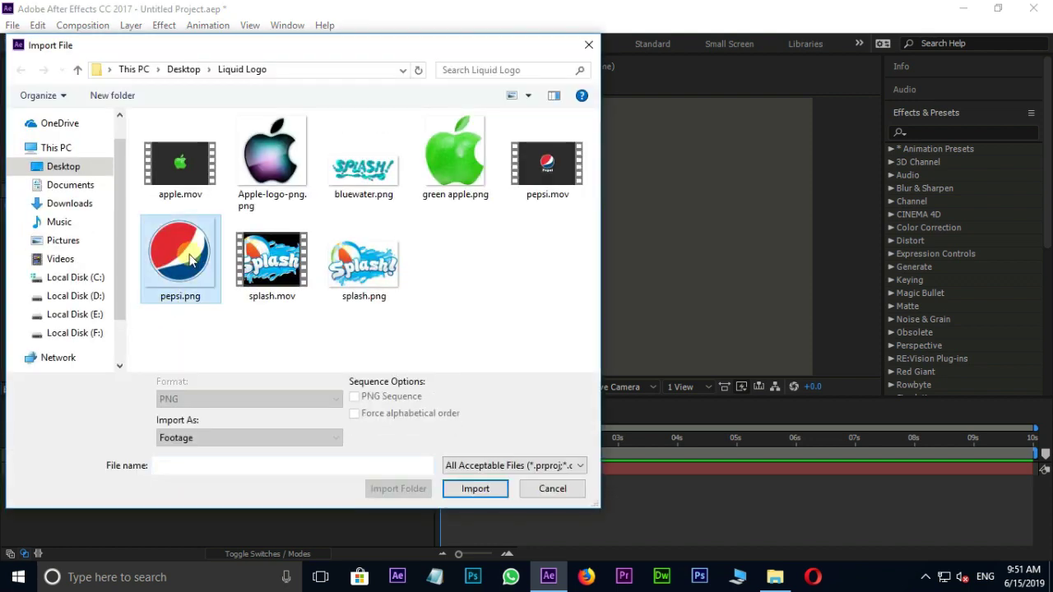
left_click(482, 497)
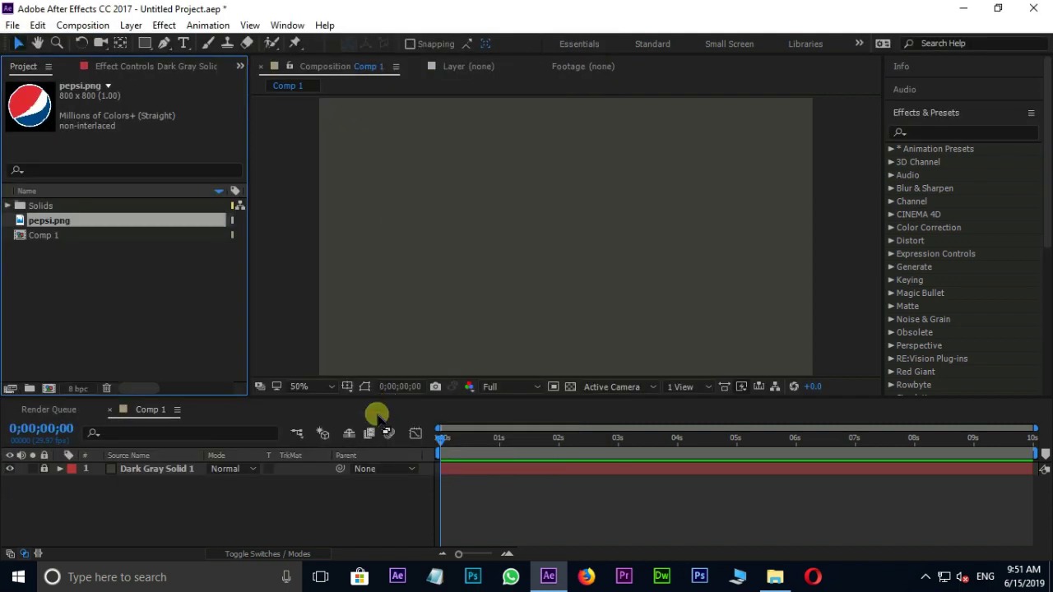
Step: Place pepsi.png above the solid and scale it down to a small logo near the upper centre
left_click_drag(117, 222, 124, 459)
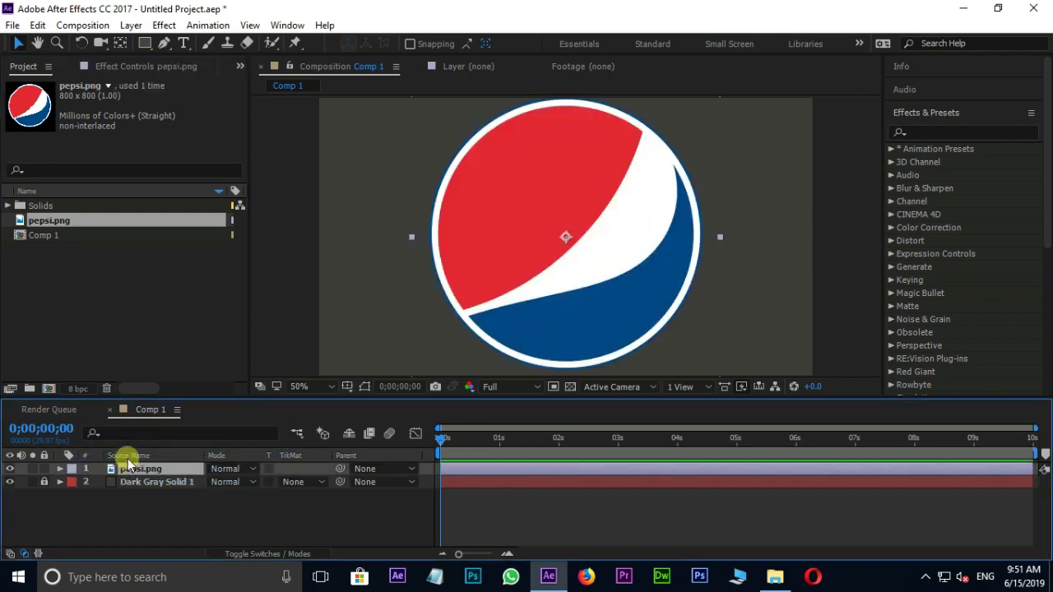
scroll(572, 220, "down", 1)
left_click_drag(643, 164, 503, 273)
scroll(571, 246, "up", 1)
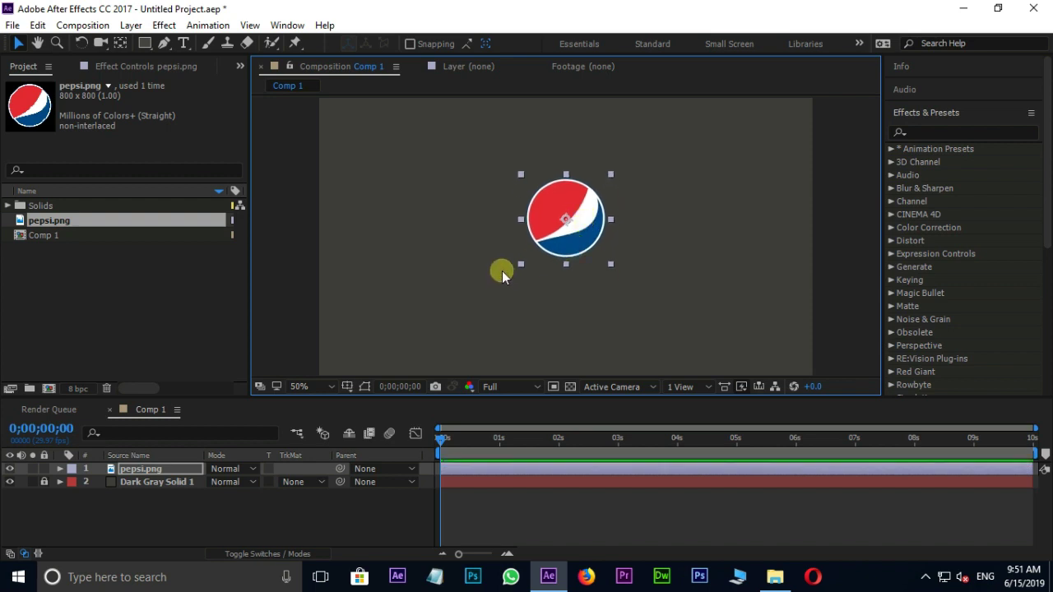
Step: Pre-compose the pepsi.png layer, moving all attributes, into a composition named LOGO
right_click(165, 468)
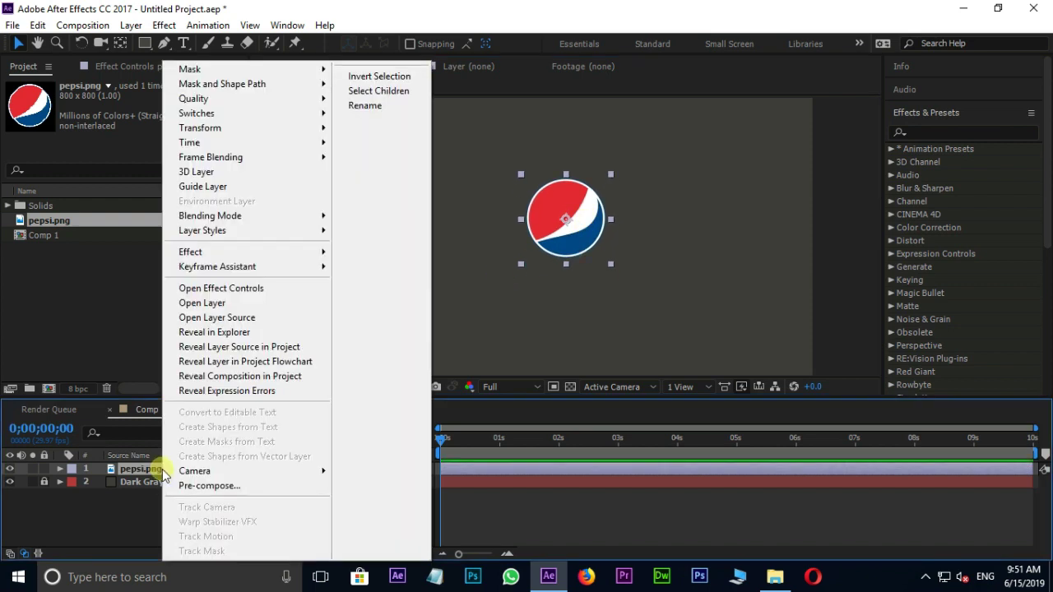
left_click(209, 486)
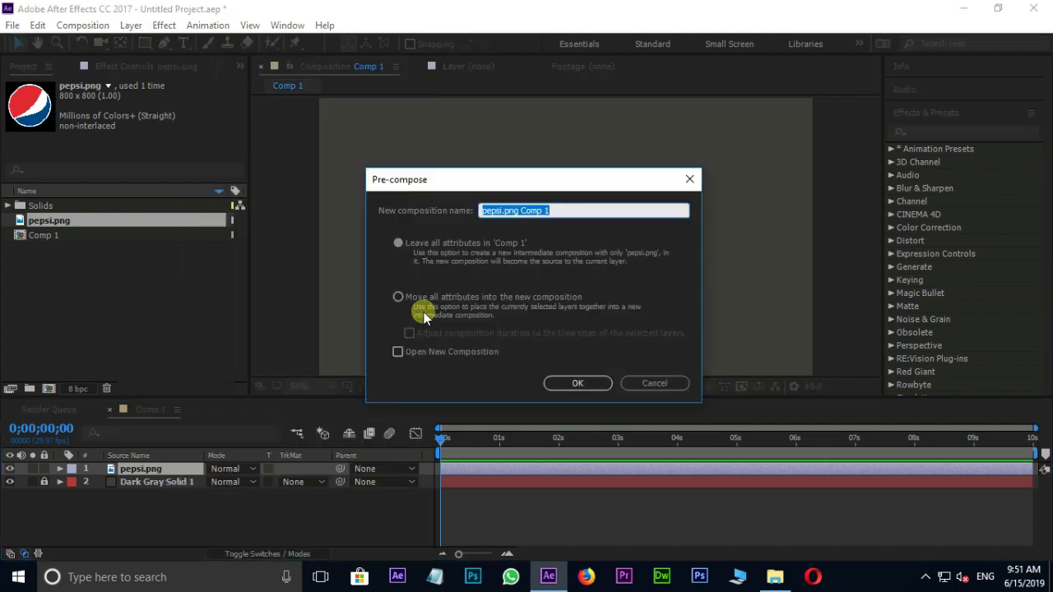
left_click(397, 296)
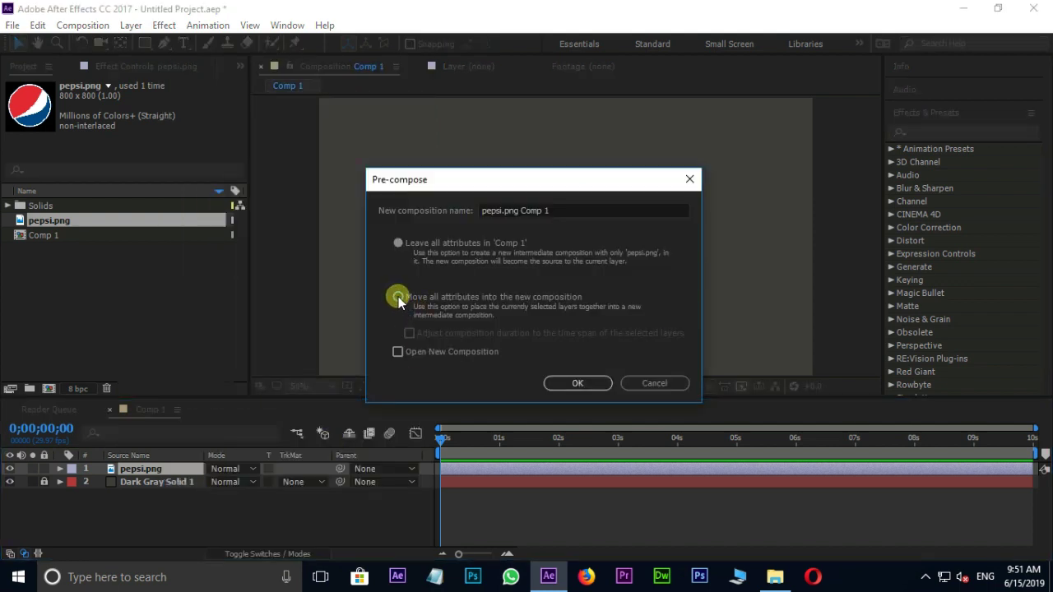
left_click_drag(558, 220, 455, 220)
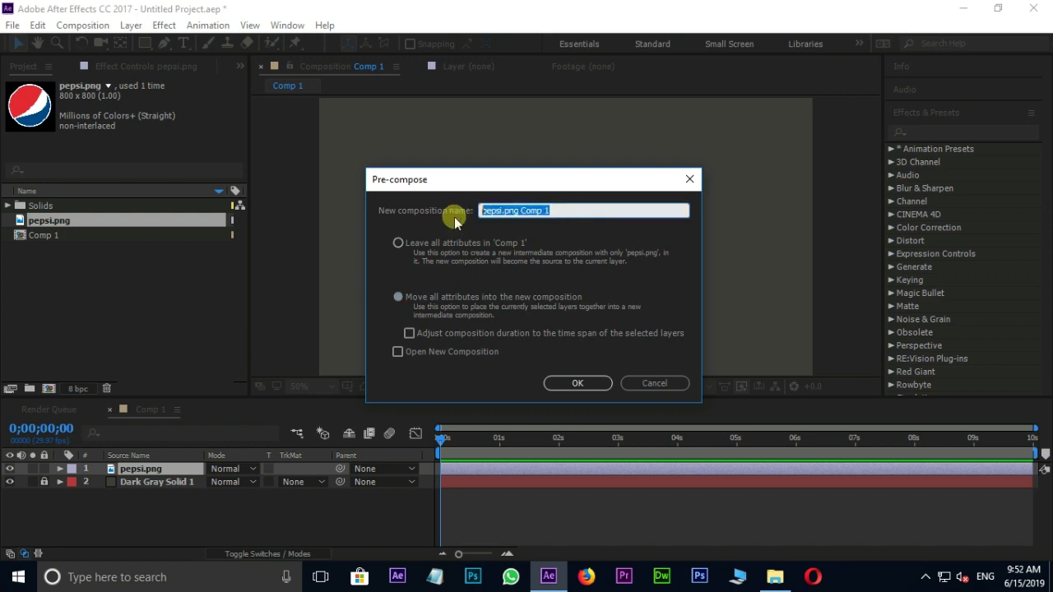
type("LOGO")
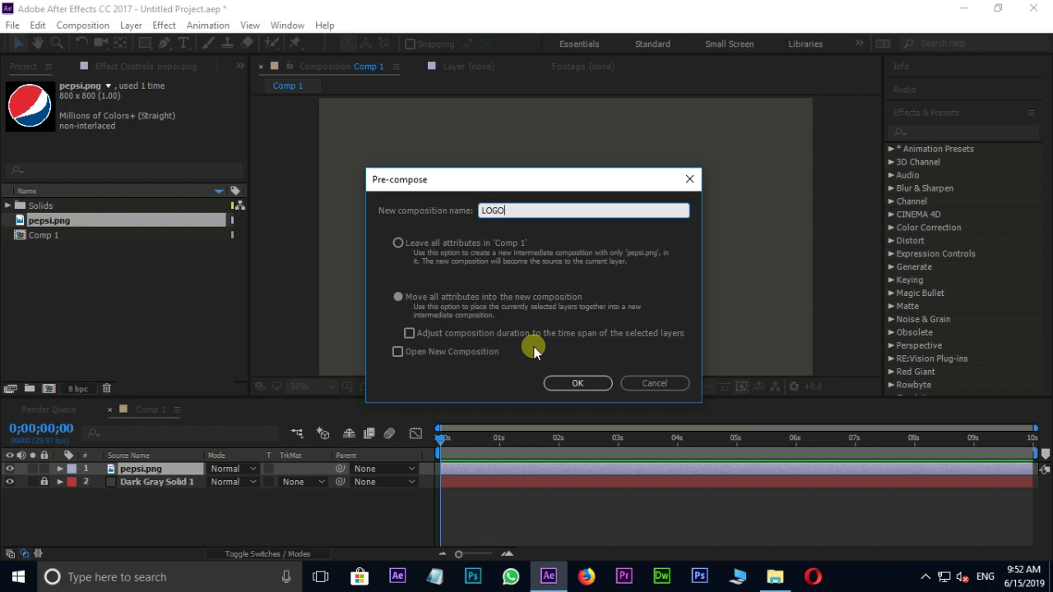
left_click(575, 387)
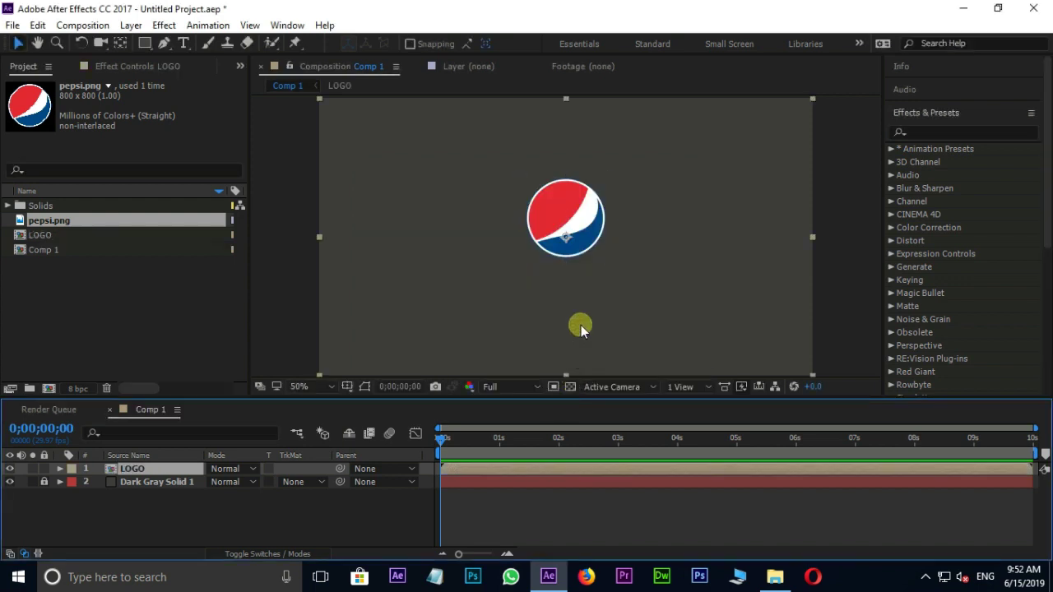
Step: Deselect LOGO and begin a Pen-tool wave outline with curved points across the comp
left_click(460, 190)
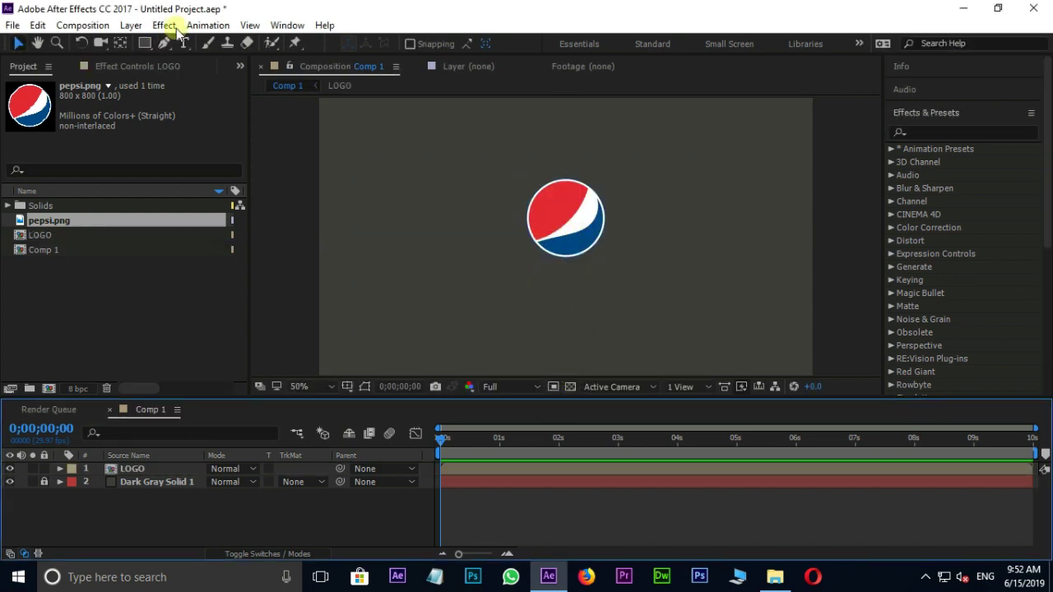
left_click(162, 46)
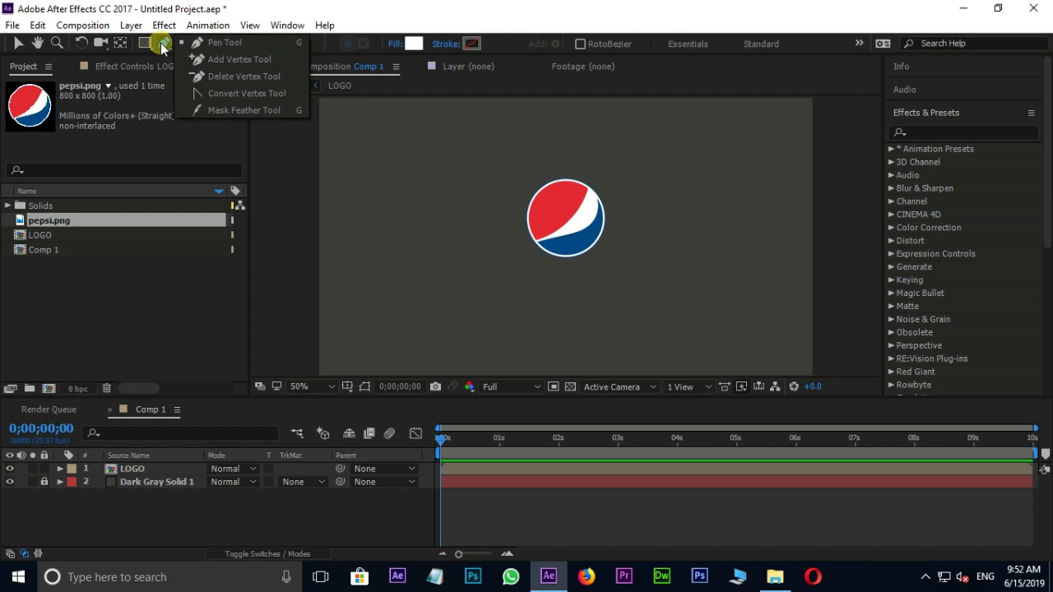
left_click(224, 42)
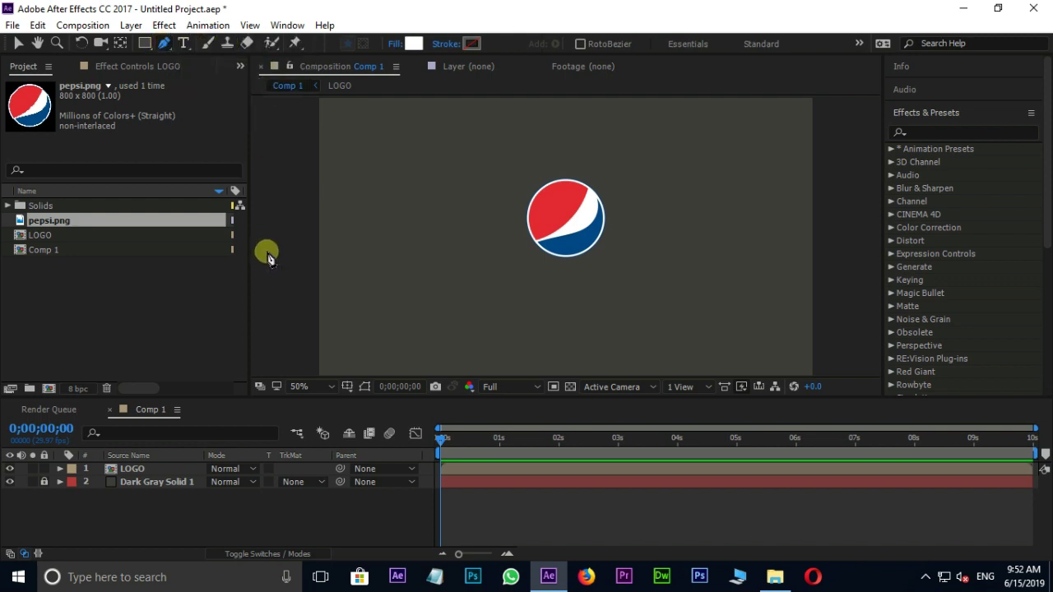
left_click(258, 238)
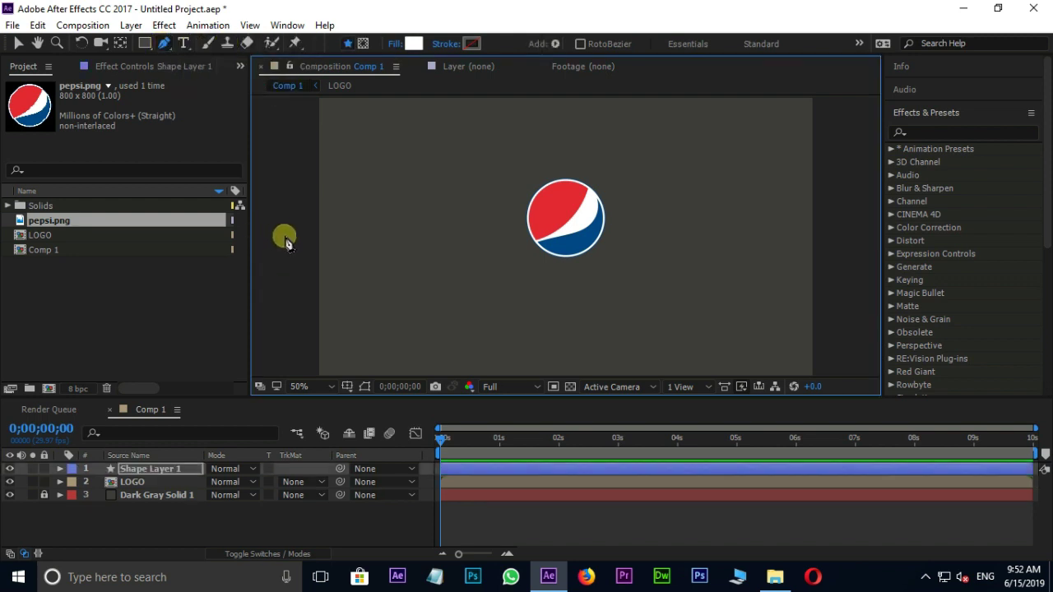
left_click_drag(284, 239, 382, 235)
left_click(311, 236)
scroll(374, 250, "up", 2)
left_click_drag(638, 223, 656, 242)
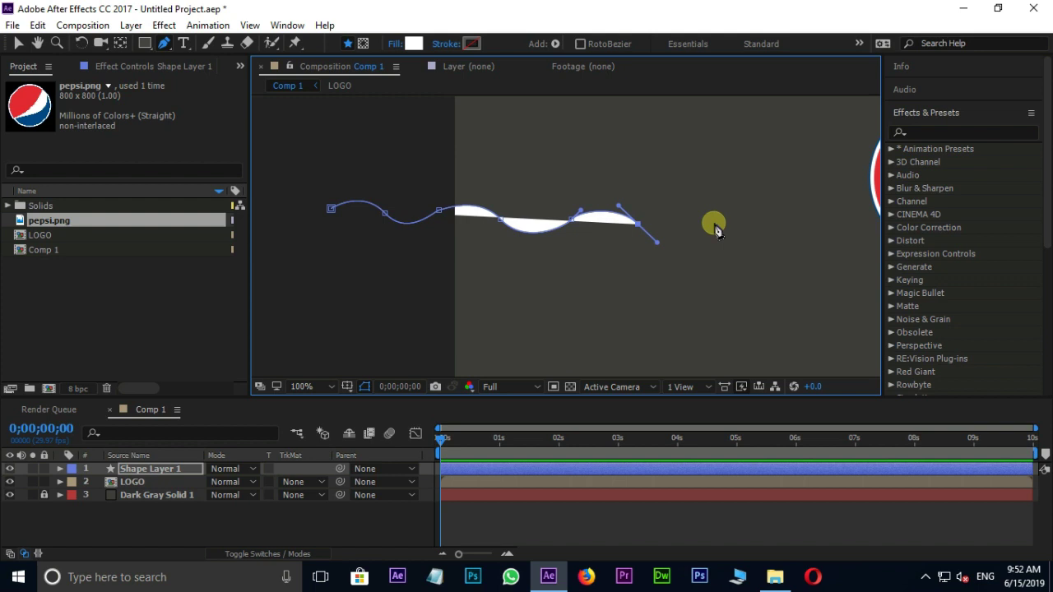
left_click_drag(713, 221, 720, 207)
left_click_drag(784, 220, 535, 282)
Step: Continue the curved wave beneath the logo, add bottom corners and close the white shape
left_click(573, 261)
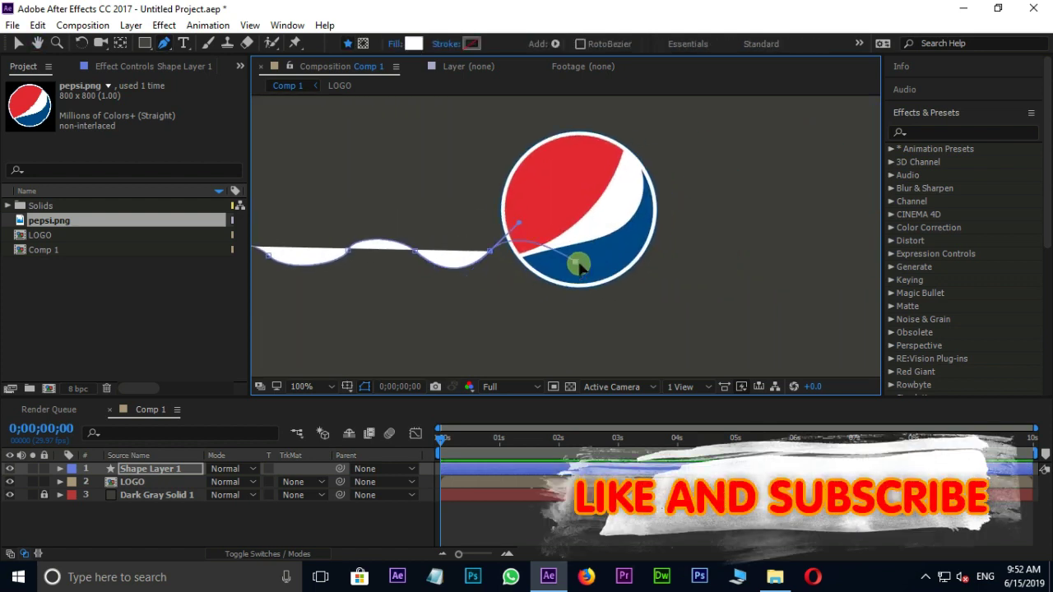
left_click_drag(658, 255, 687, 227)
left_click_drag(723, 264, 815, 229)
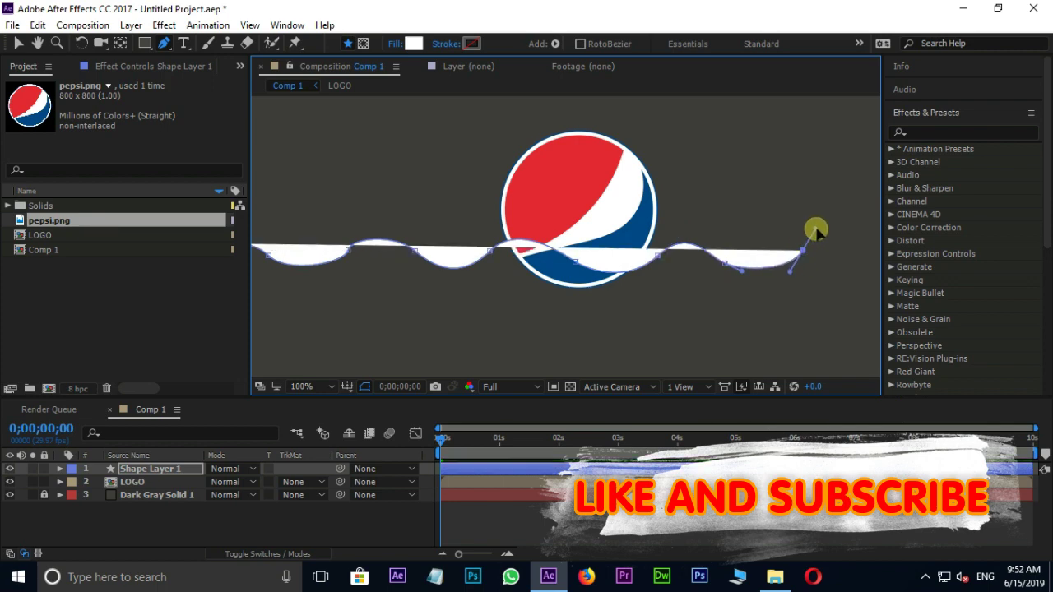
mouse_move(877, 266)
left_mouse_down()
mouse_move(600, 260)
mouse_move(677, 233)
mouse_move(752, 263)
mouse_move(794, 233)
mouse_move(879, 258)
left_mouse_up()
scroll(850, 273, "down", 2)
left_click(828, 321)
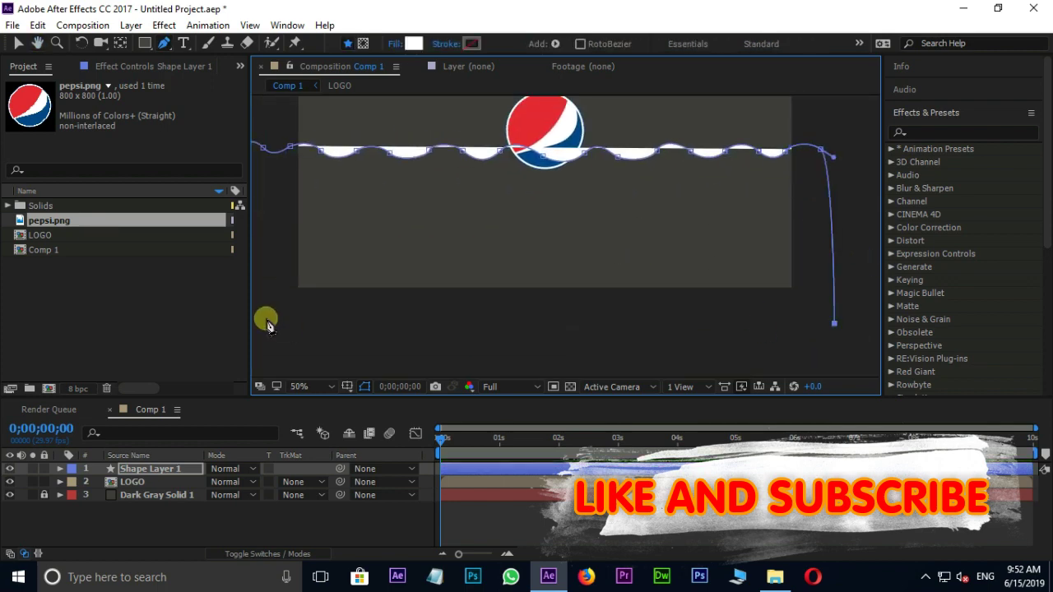
left_click_drag(266, 324, 350, 365)
left_click(349, 346)
left_click(320, 175)
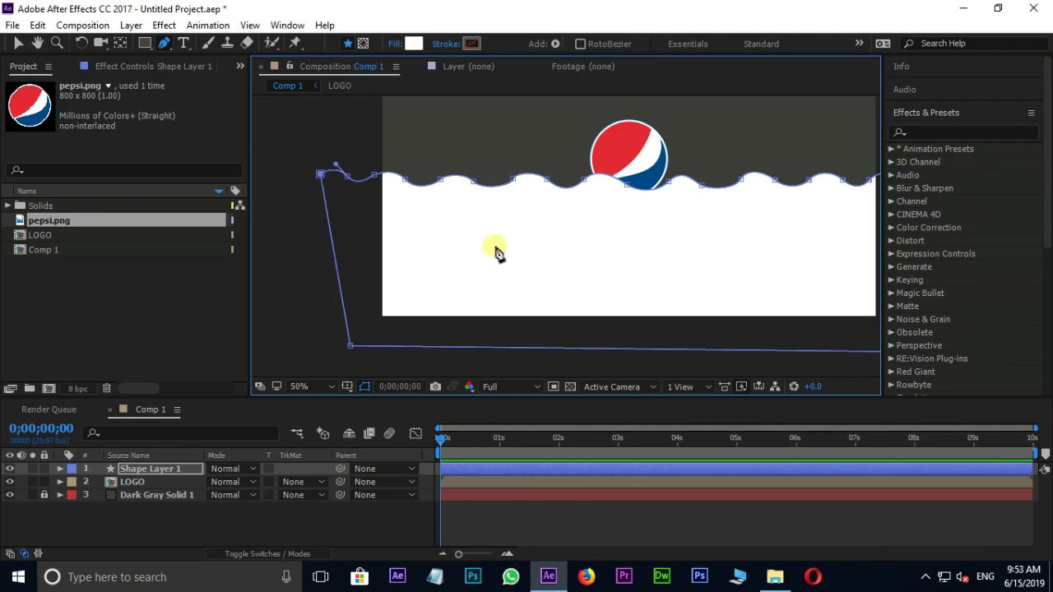
Step: Hide the path outlines and move the white wave down and left below the logo
left_click(364, 387)
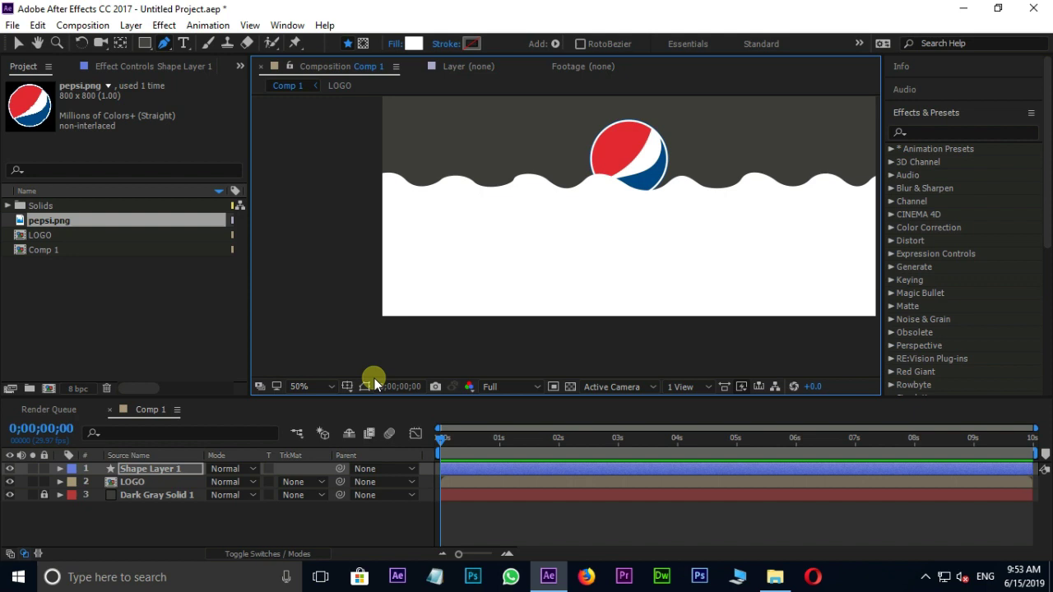
left_click(14, 46)
left_click_drag(564, 277, 347, 272)
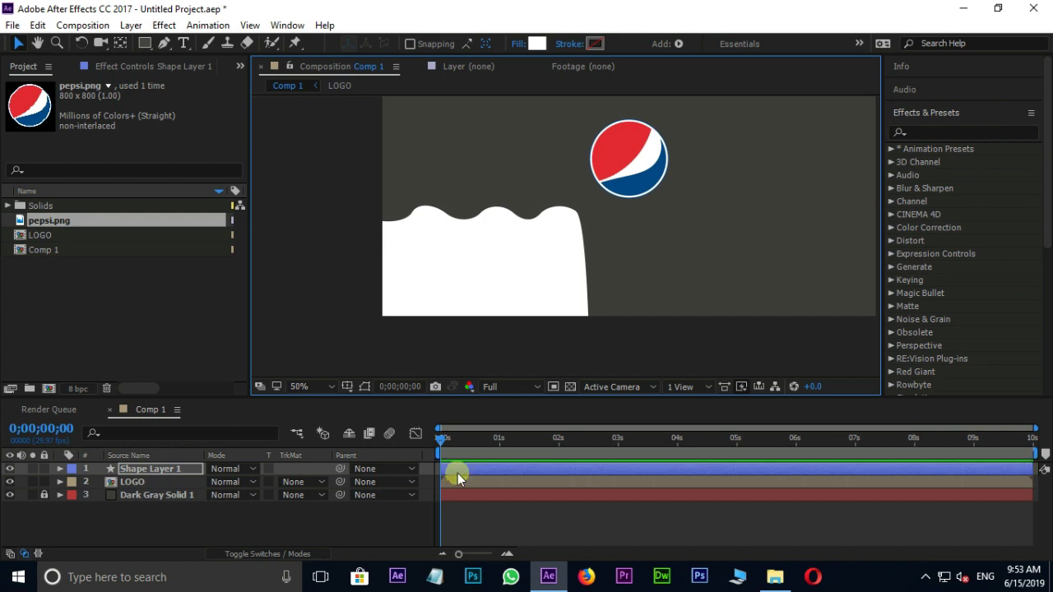
Step: Keyframe the wave's Position at 0 s and move it up and right at 4 s
key("p")
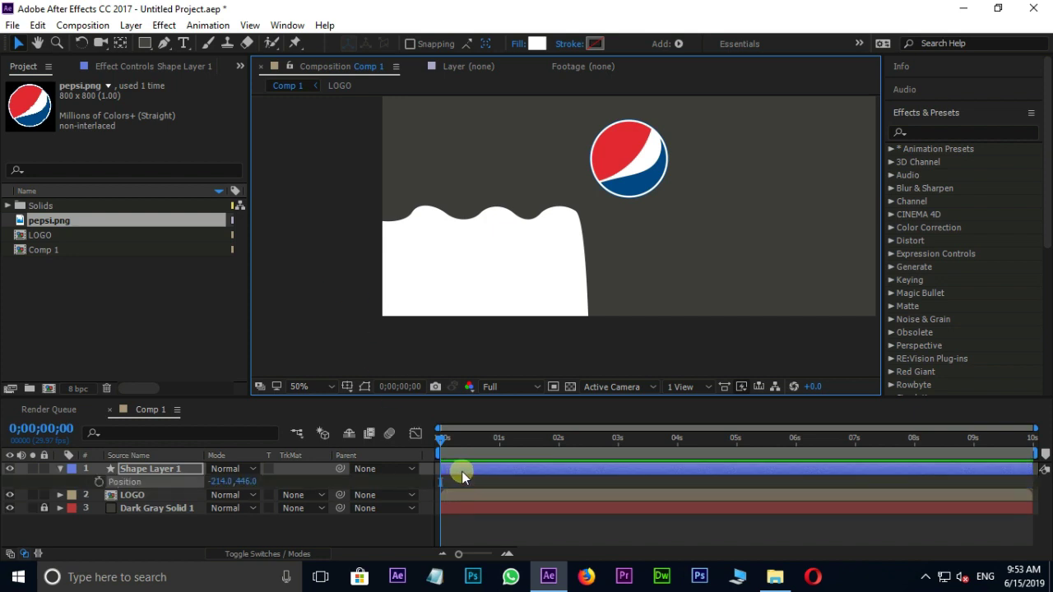
left_click(99, 482)
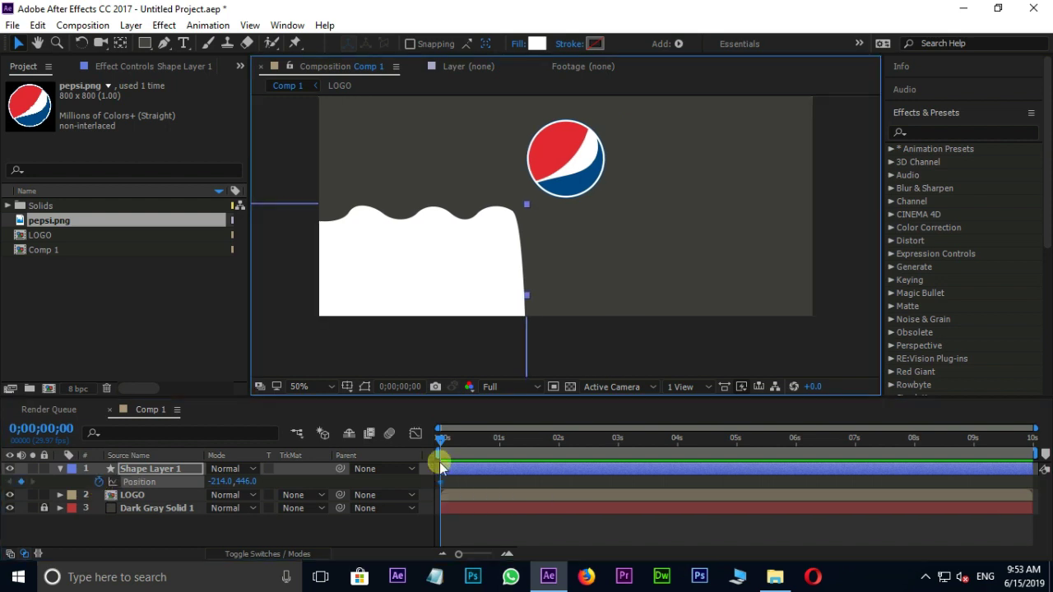
left_click_drag(446, 440, 679, 440)
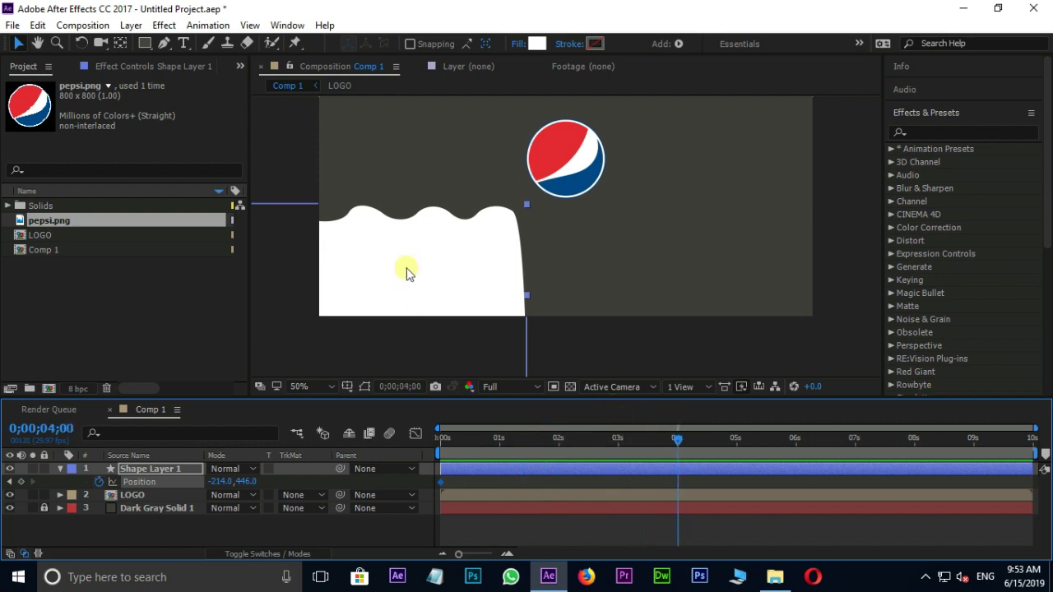
left_click_drag(376, 294, 566, 230)
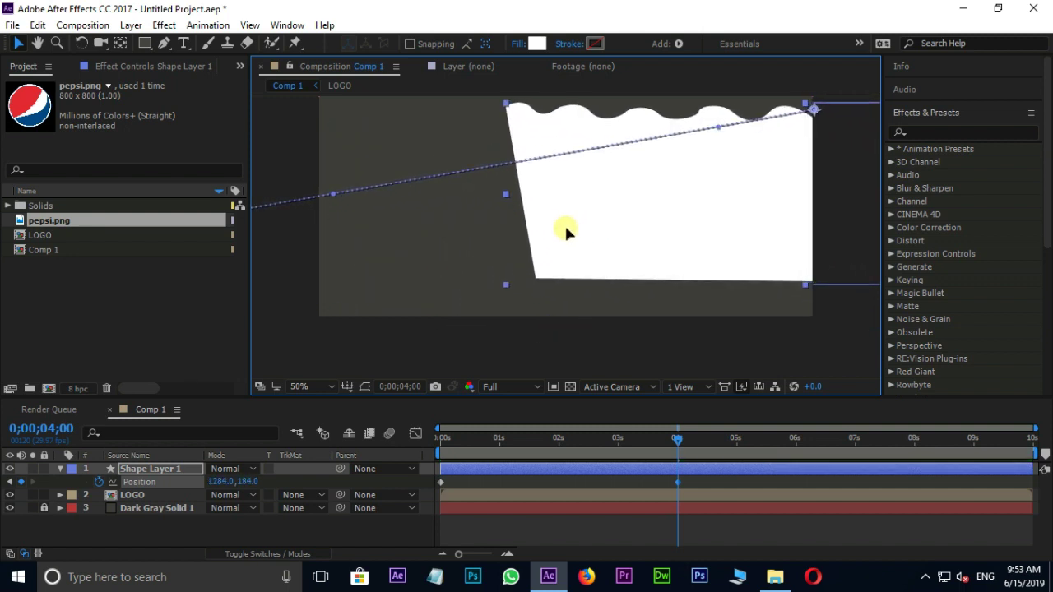
left_click_drag(677, 438, 414, 459)
Step: Set the LOGO layer's track matte to Alpha Matte 'Shape Layer 1' and check the reveal at 2 s
left_click(59, 468)
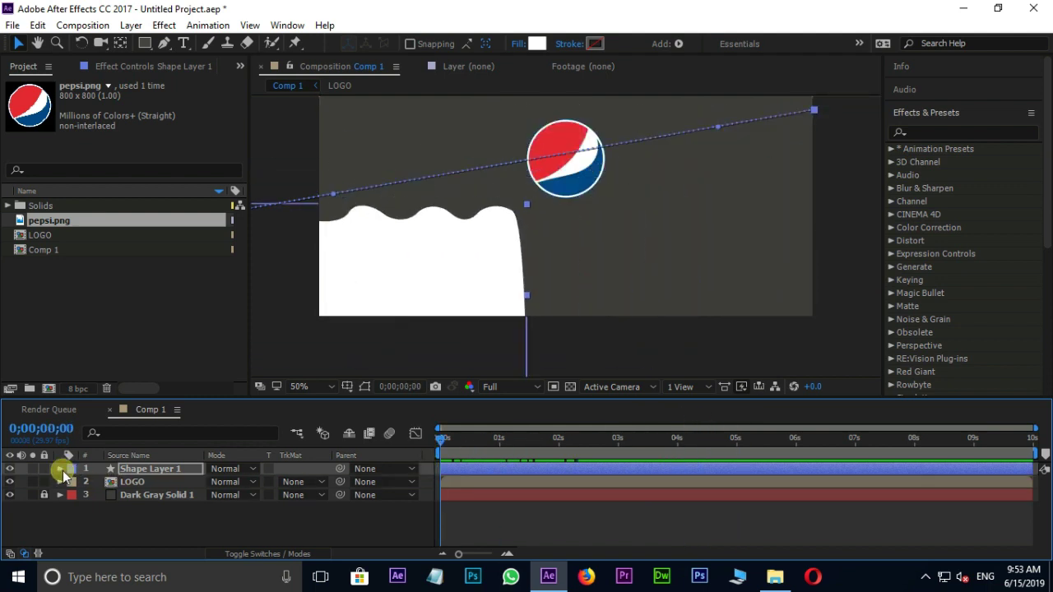
left_click(142, 485)
left_click(309, 486)
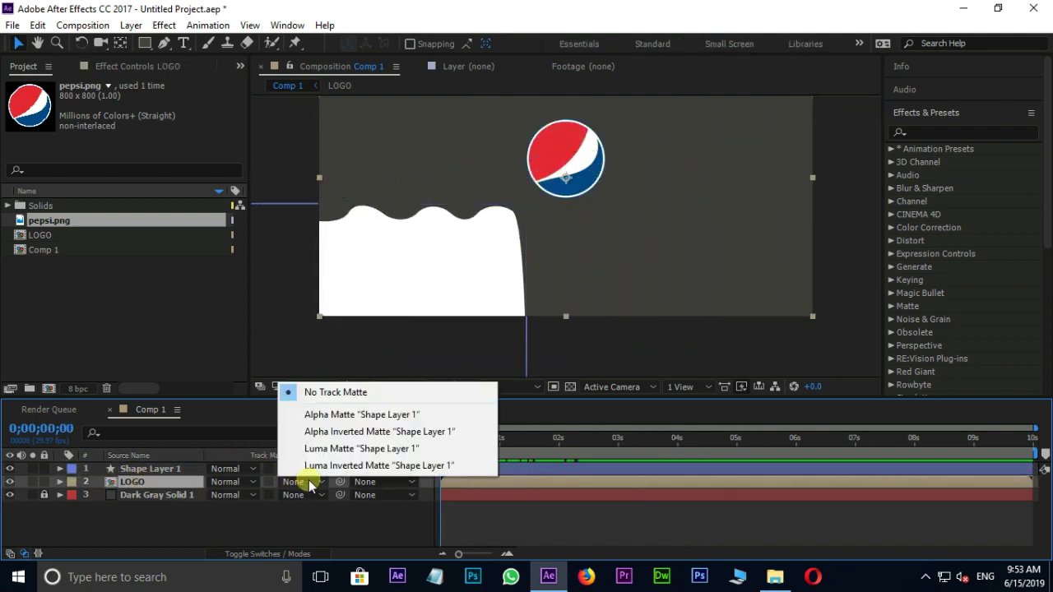
left_click(366, 419)
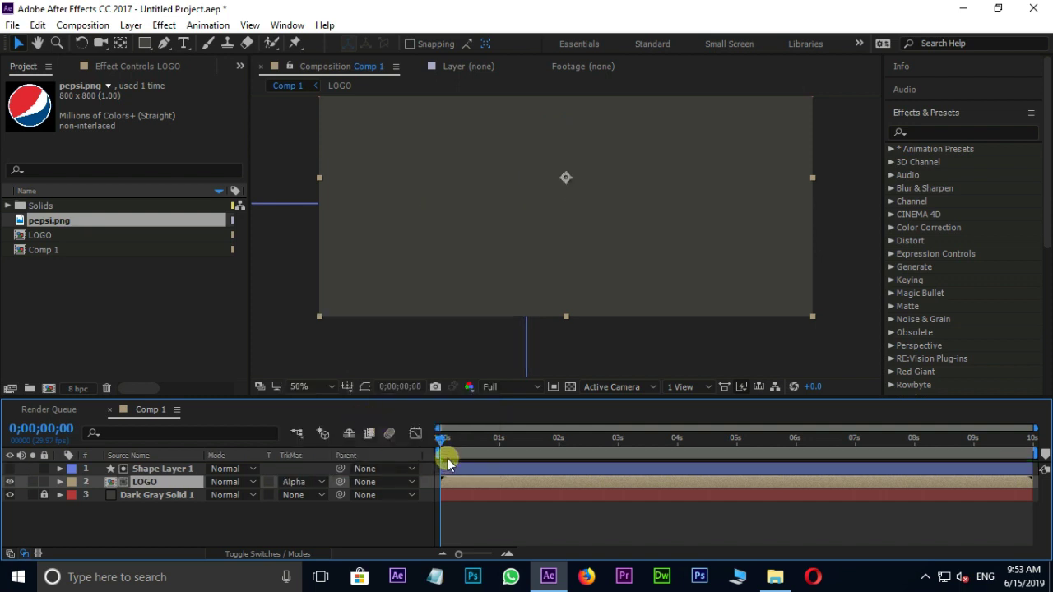
left_click_drag(451, 437, 566, 421)
scroll(580, 176, "up", 2)
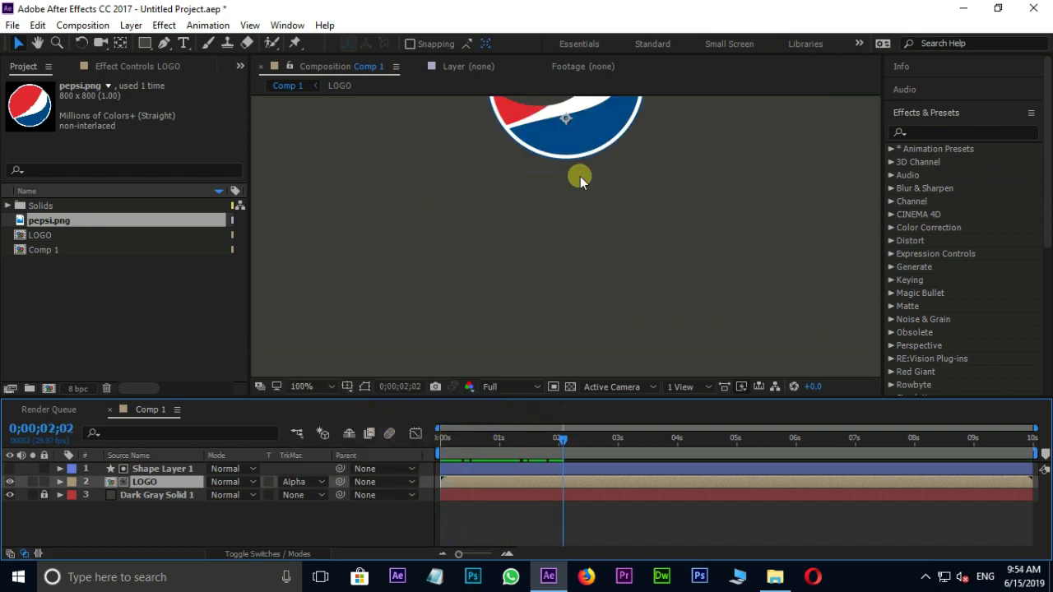
left_click_drag(580, 176, 576, 252)
Step: Select both of the wave's Position keyframes and return the time to the start
left_click(546, 468)
key("p")
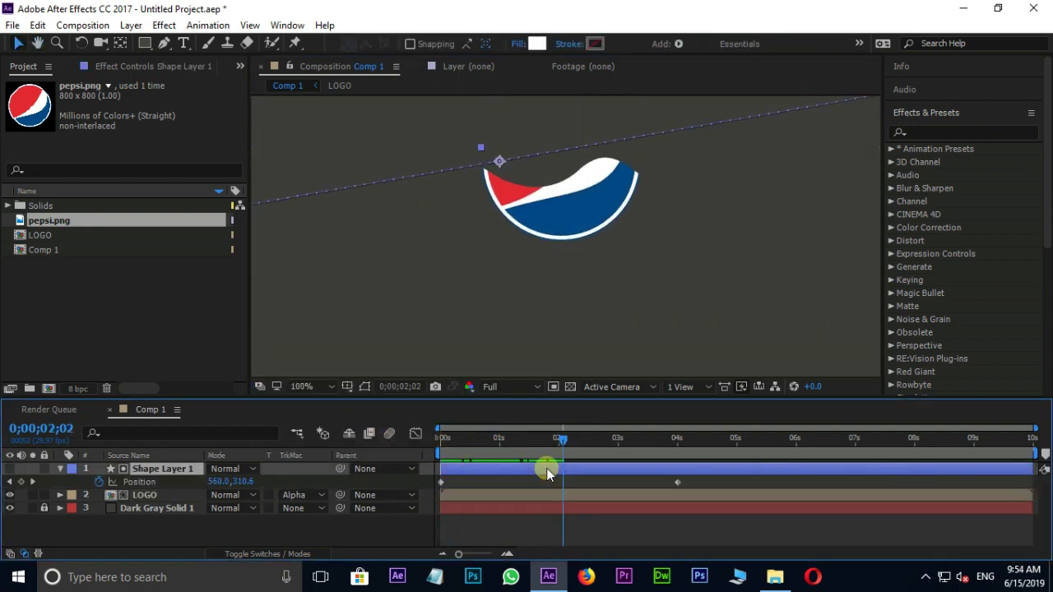
left_click_drag(696, 480, 434, 491)
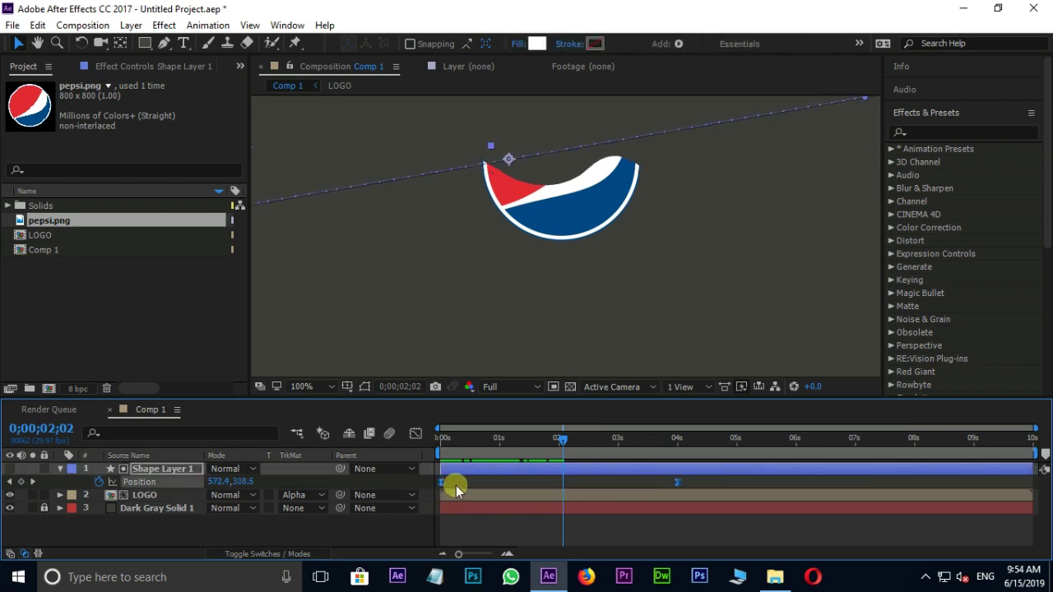
left_click_drag(564, 437, 380, 440)
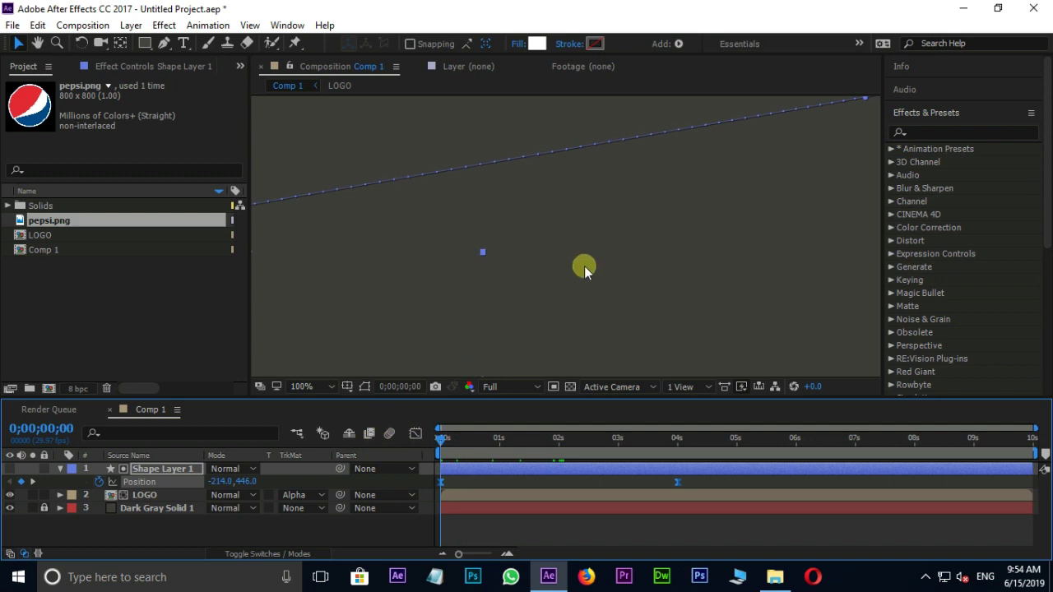
left_click_drag(594, 245, 591, 327)
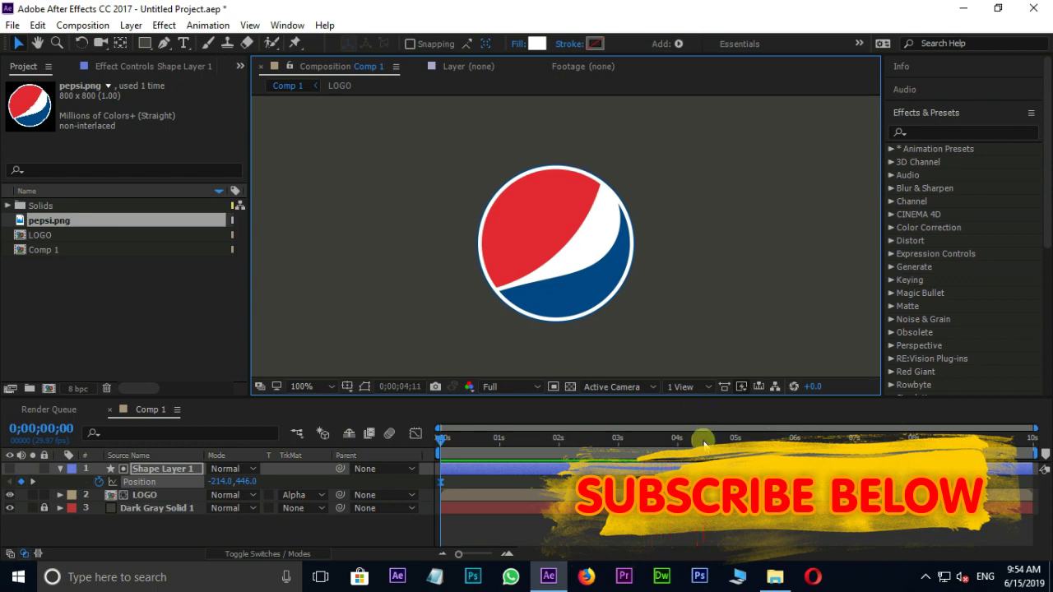
Step: Add a white 'Pepsi' text layer centred below the logo and scale it up
key("k")
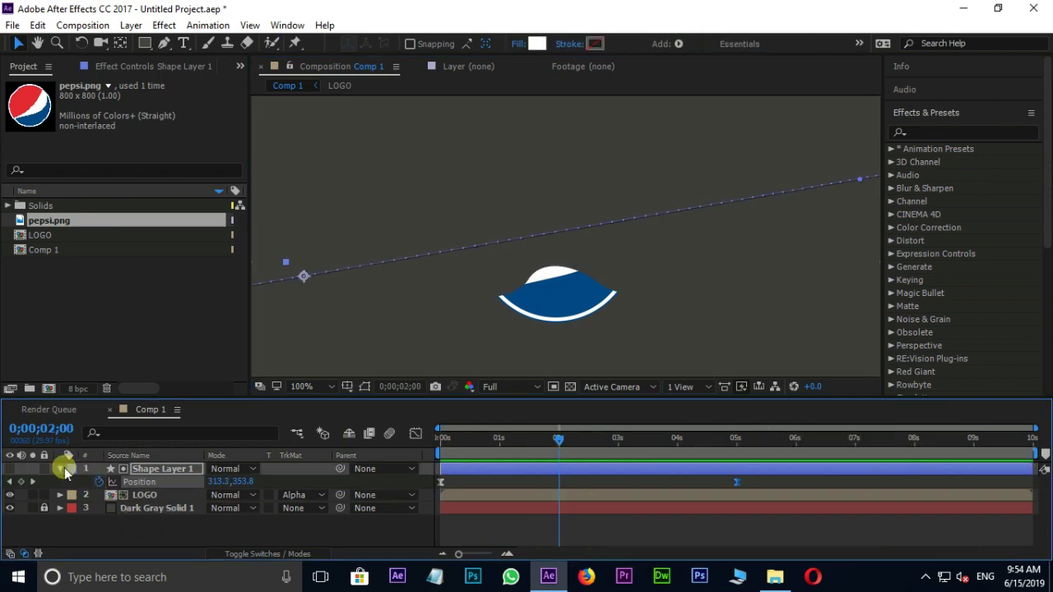
left_click(60, 468)
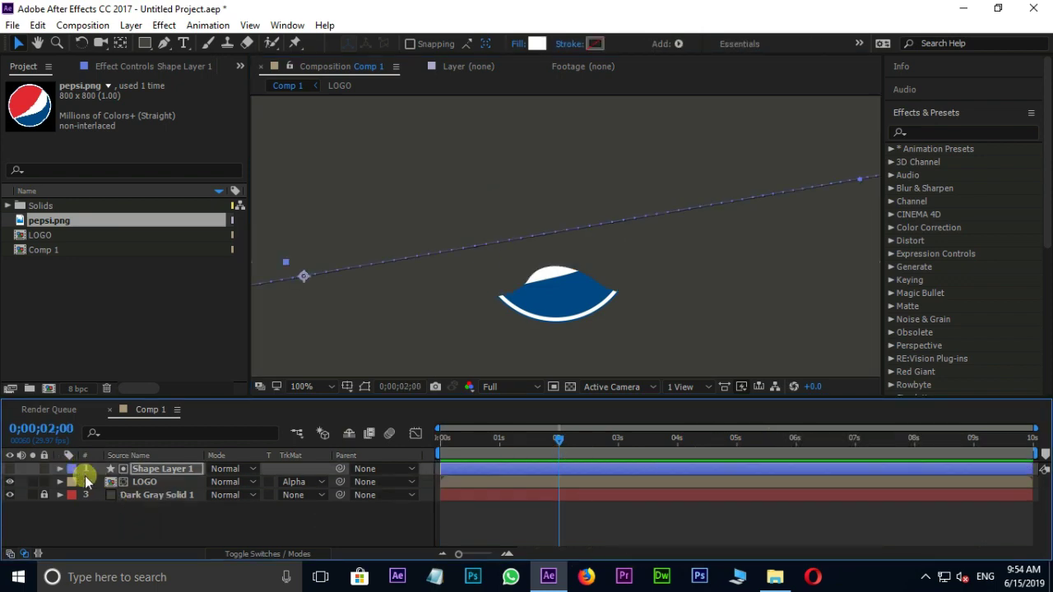
left_click(182, 44)
left_click(477, 353)
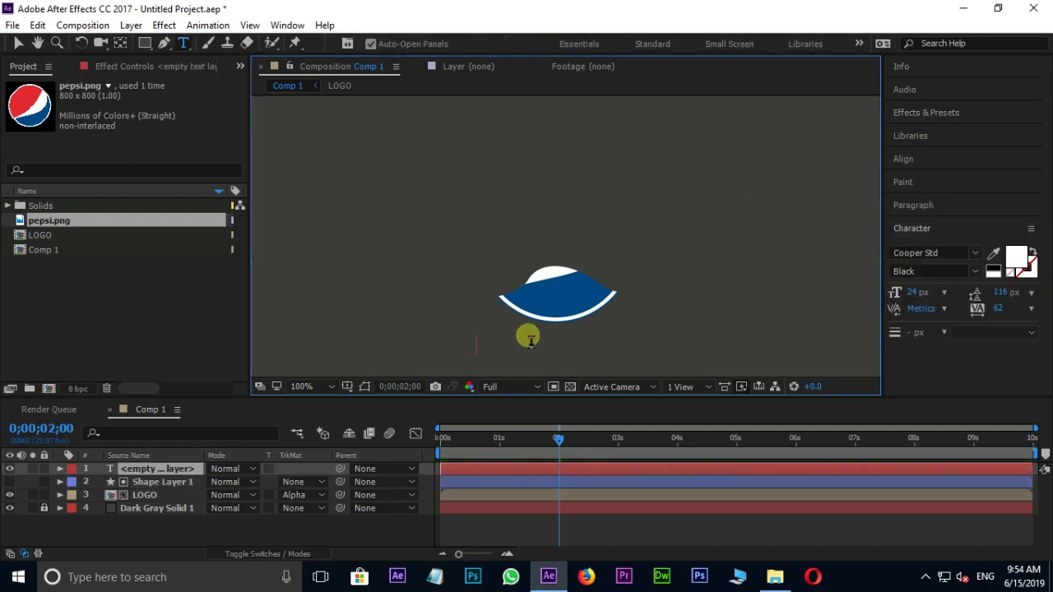
type("Pepsi")
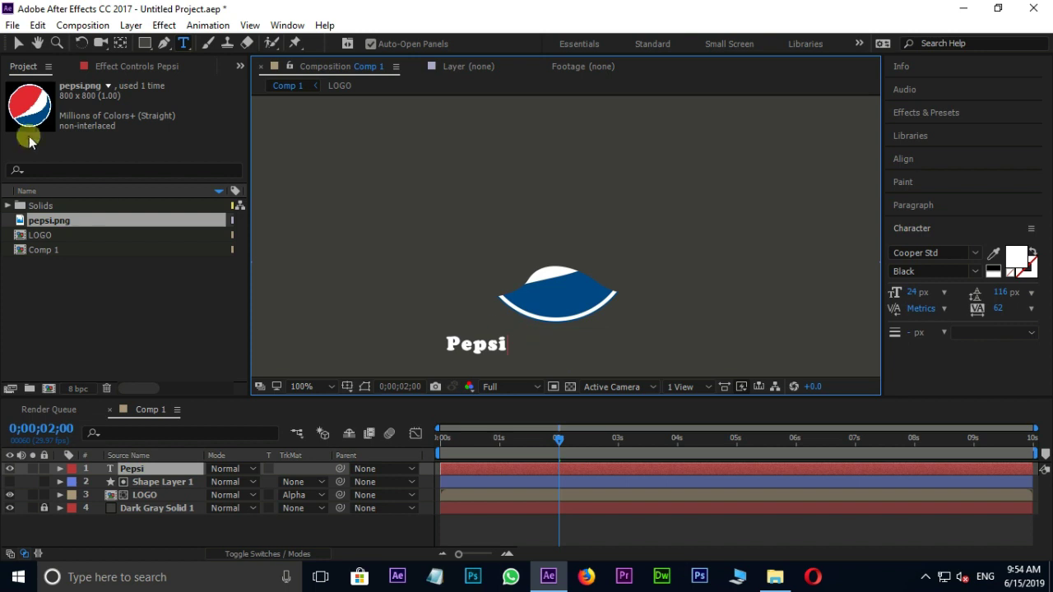
left_click(18, 44)
left_click_drag(503, 327, 592, 352)
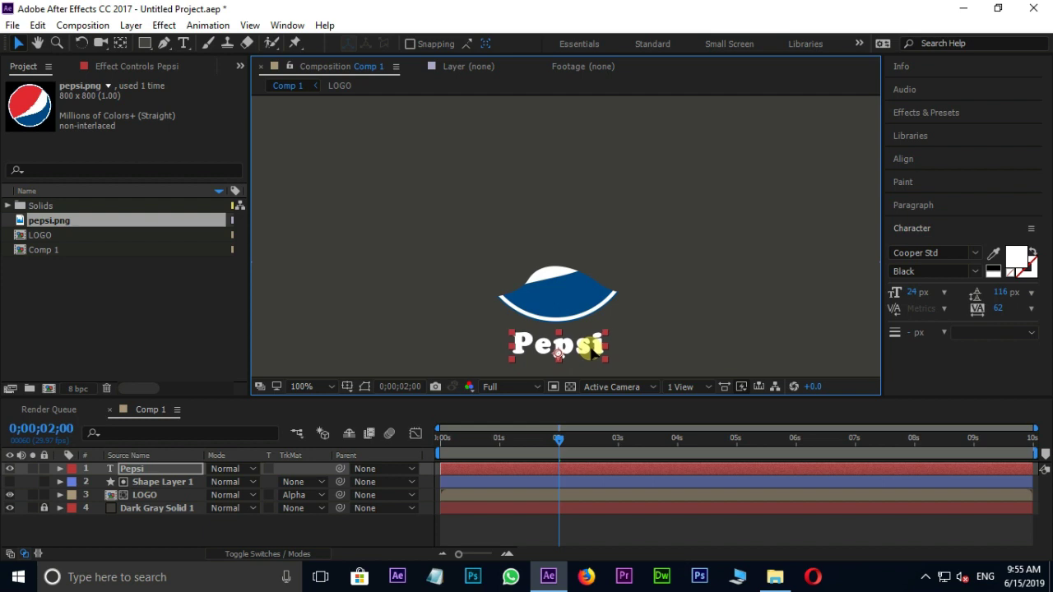
left_click(557, 445)
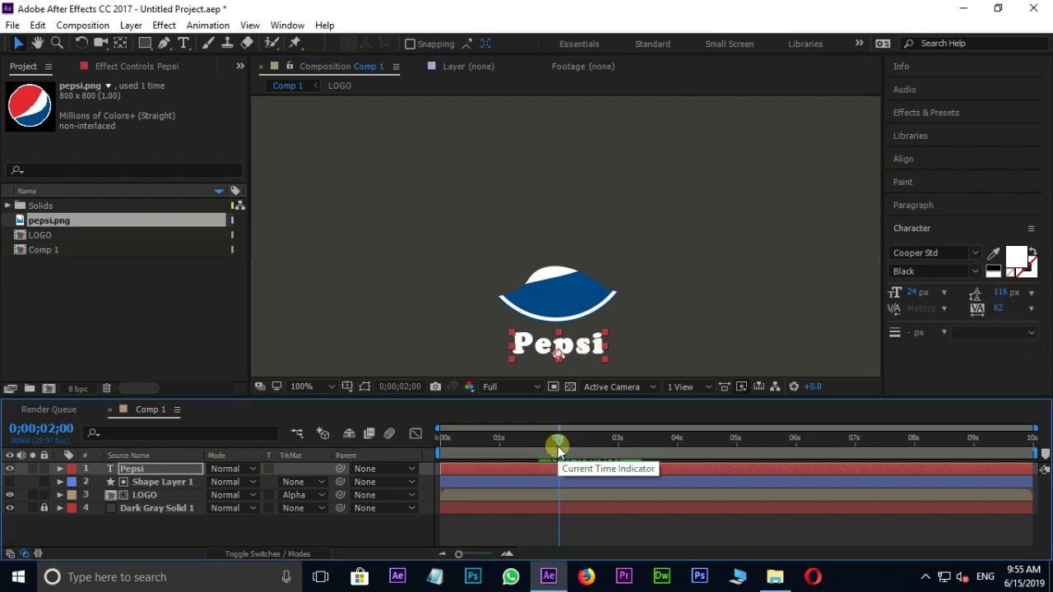
Step: Apply the 3D Text Z Cascade animation preset to the Pepsi layer and preview it
left_click(934, 113)
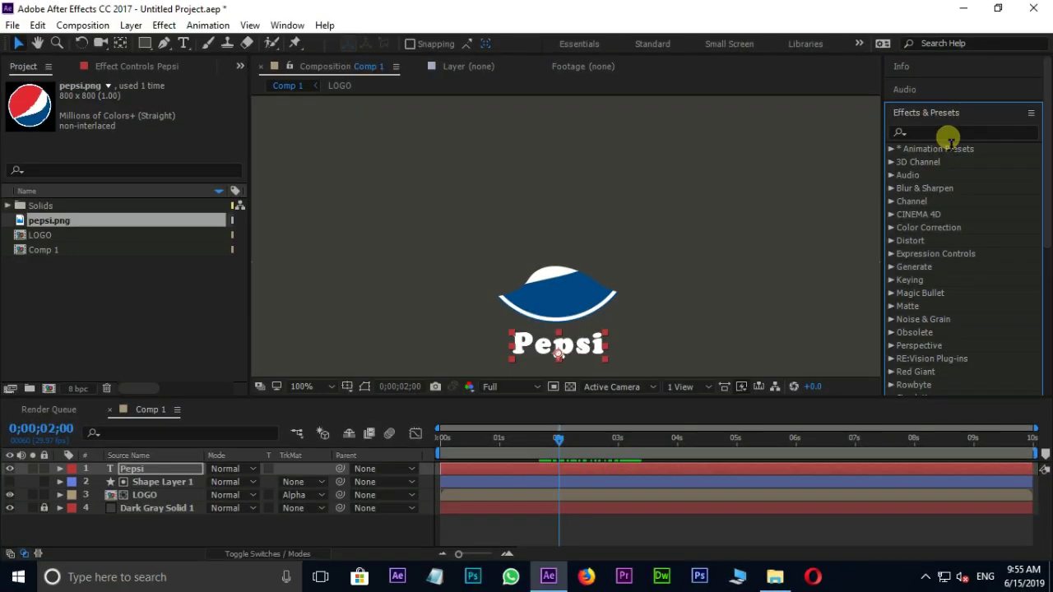
left_click(950, 137)
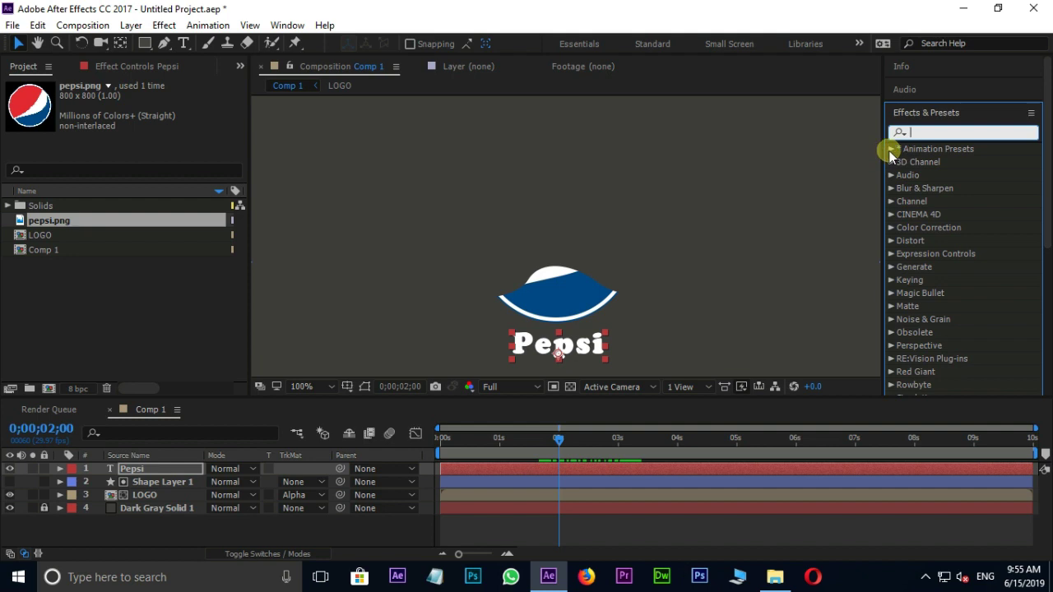
left_click(896, 150)
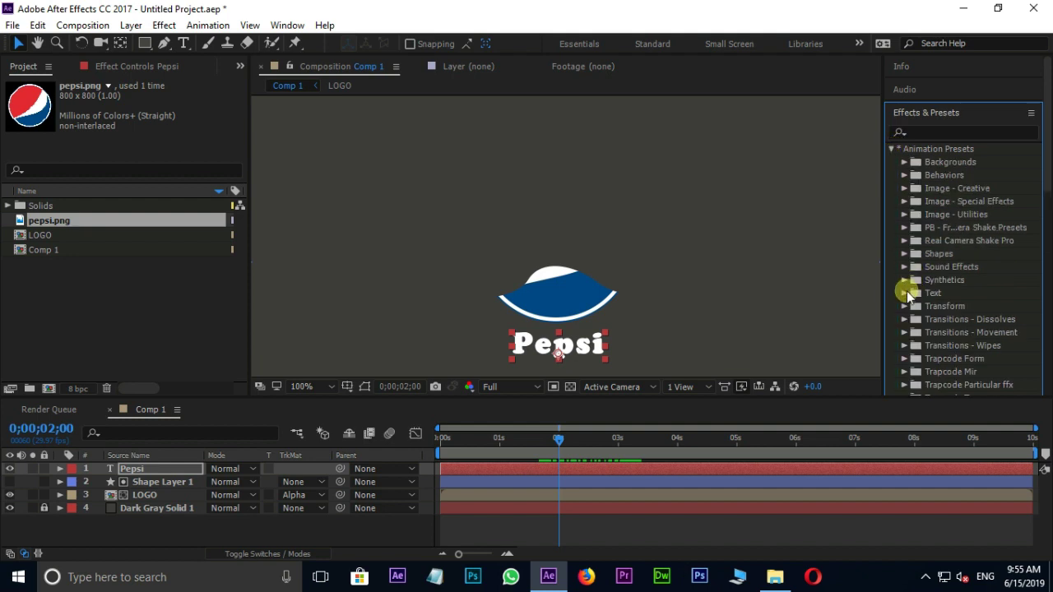
left_click(904, 294)
left_click(917, 307)
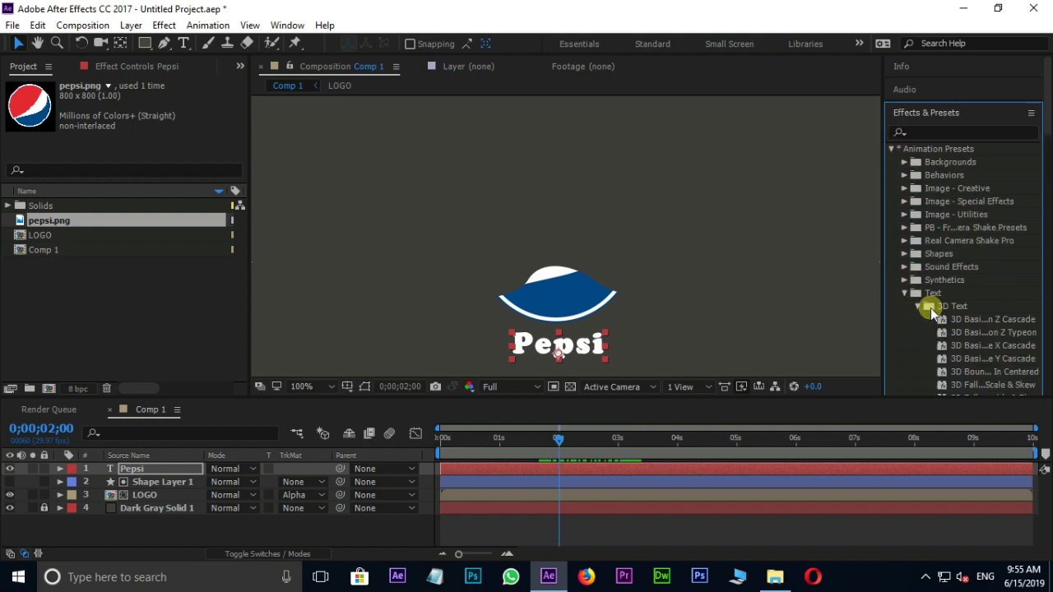
left_click(986, 319)
left_click_drag(986, 319, 610, 468)
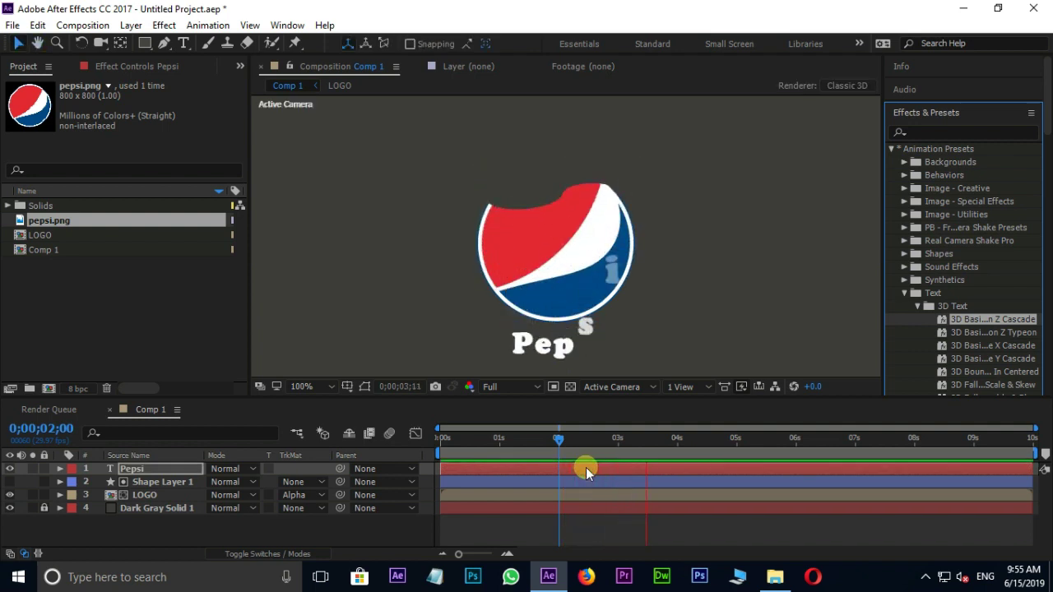
key("space")
key("space")
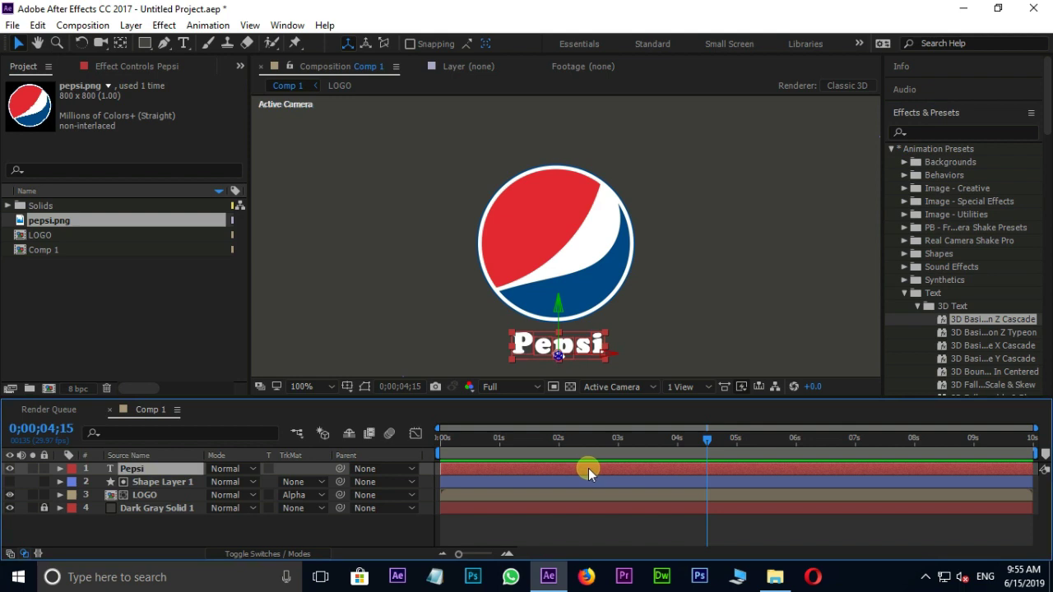
Step: Easy-ease both Offset keyframes of the Pepsi text animation
key("u")
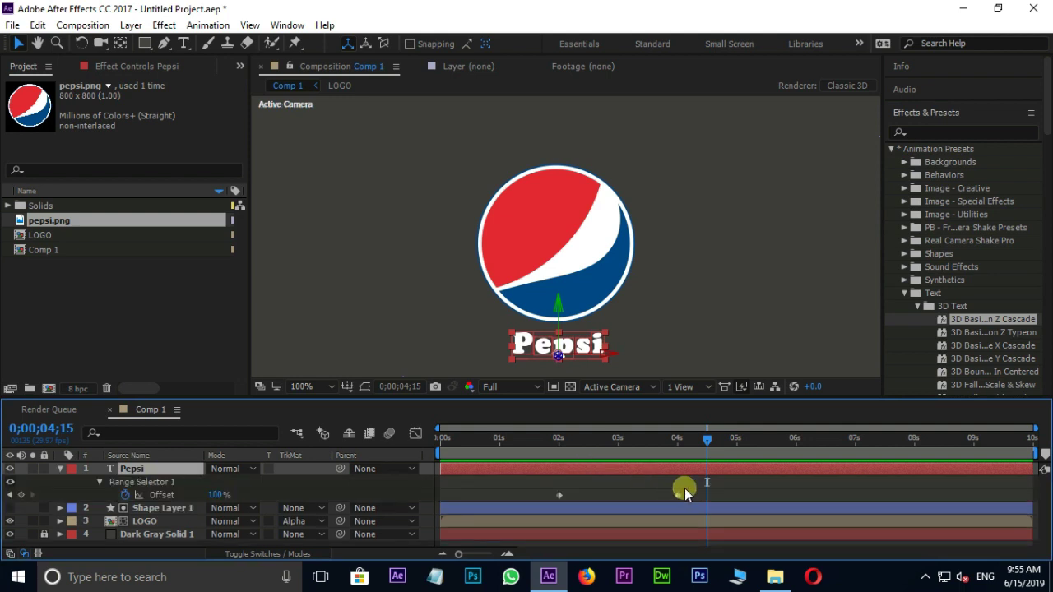
left_click_drag(689, 489, 551, 501)
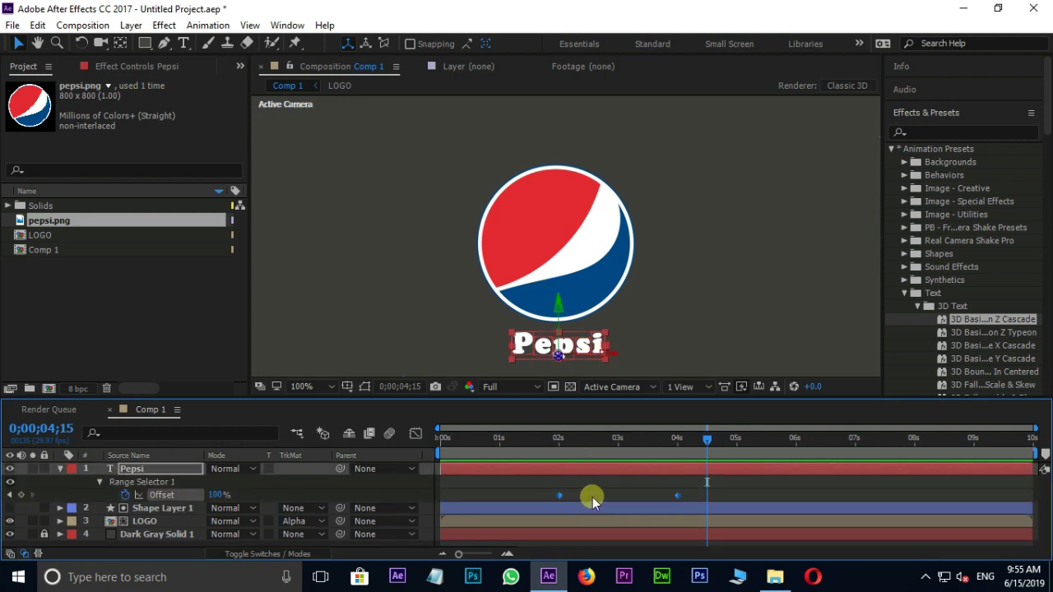
key("F9")
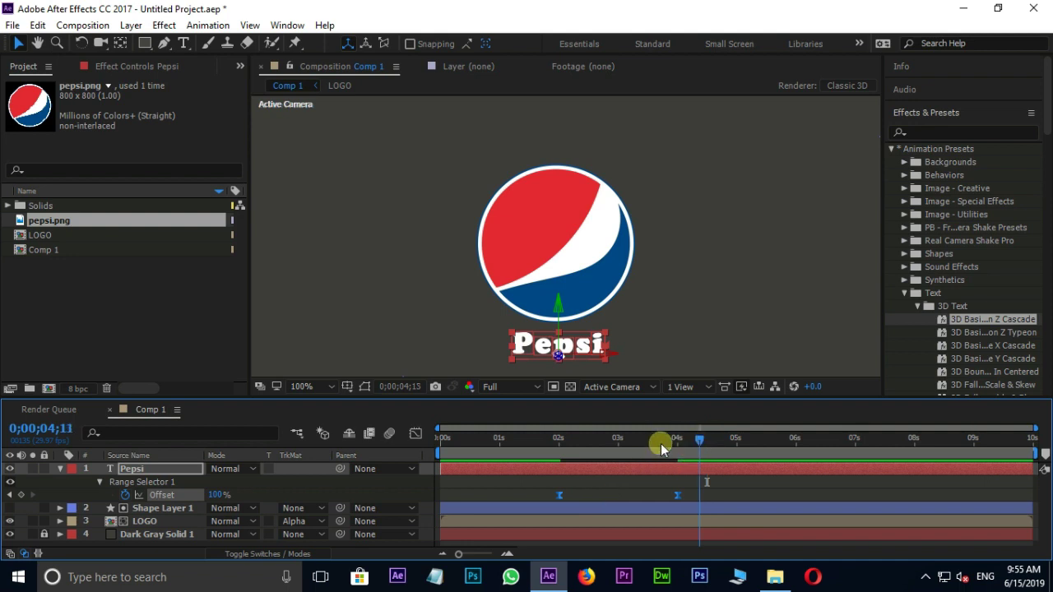
left_click_drag(660, 444, 719, 475)
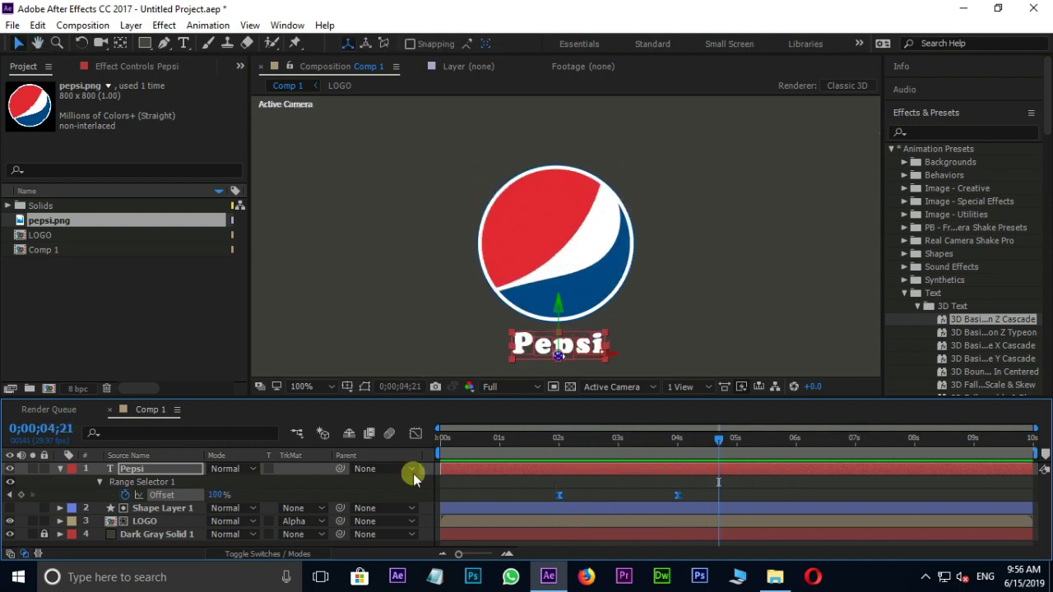
Step: Add Drop Shadow effects to both the Pepsi text and the LOGO layer
left_click(59, 468)
left_click(958, 134)
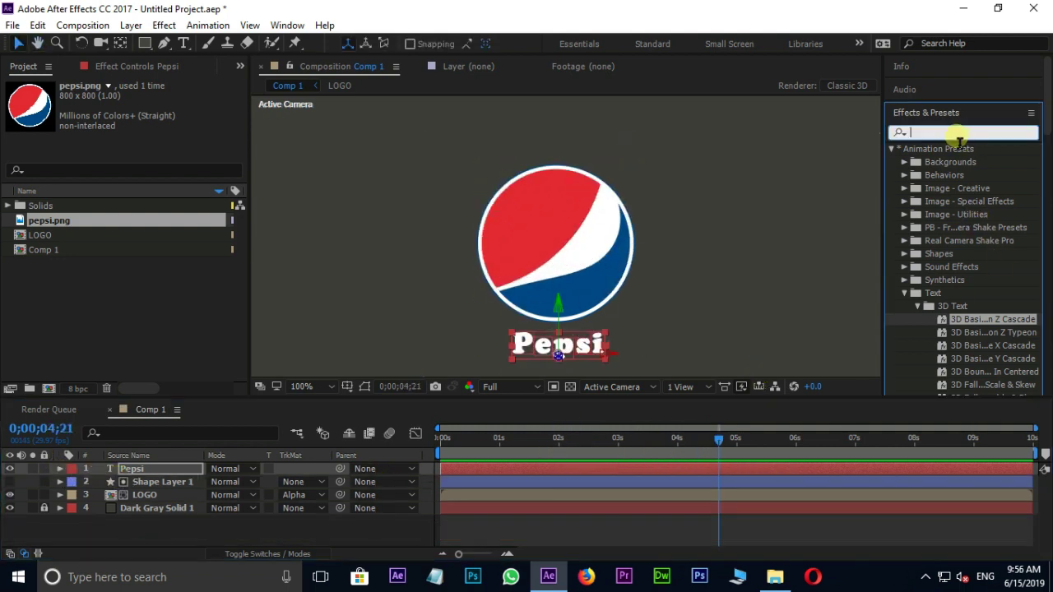
type("drop")
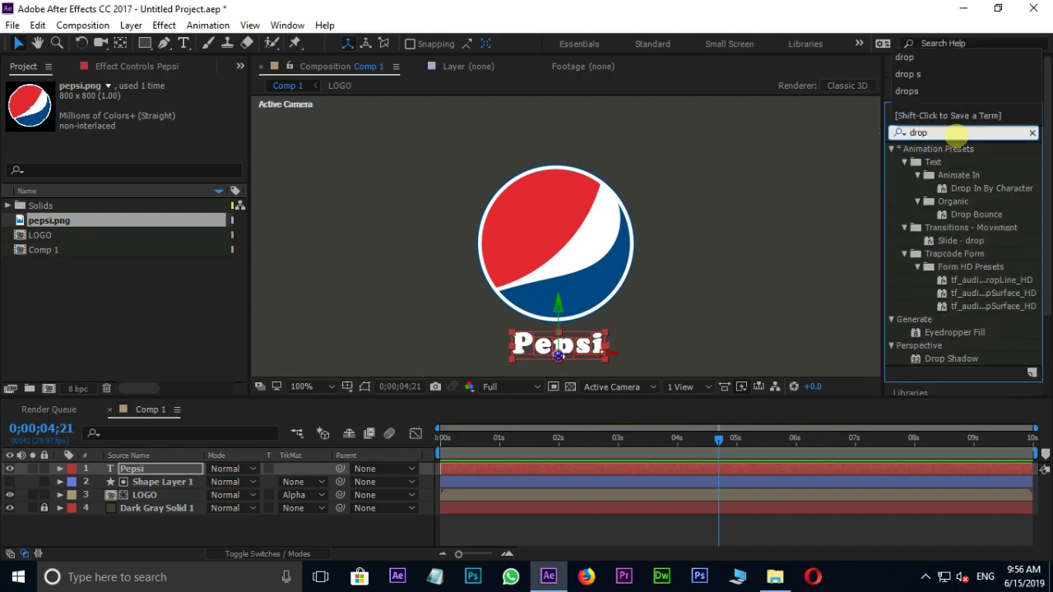
left_click_drag(940, 359, 665, 468)
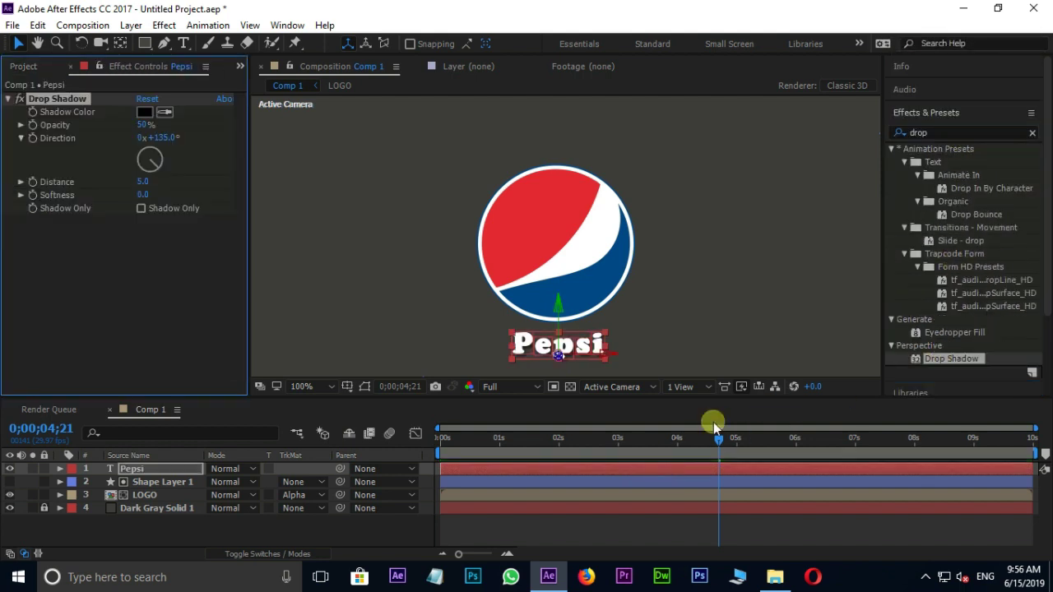
left_click_drag(967, 362, 699, 488)
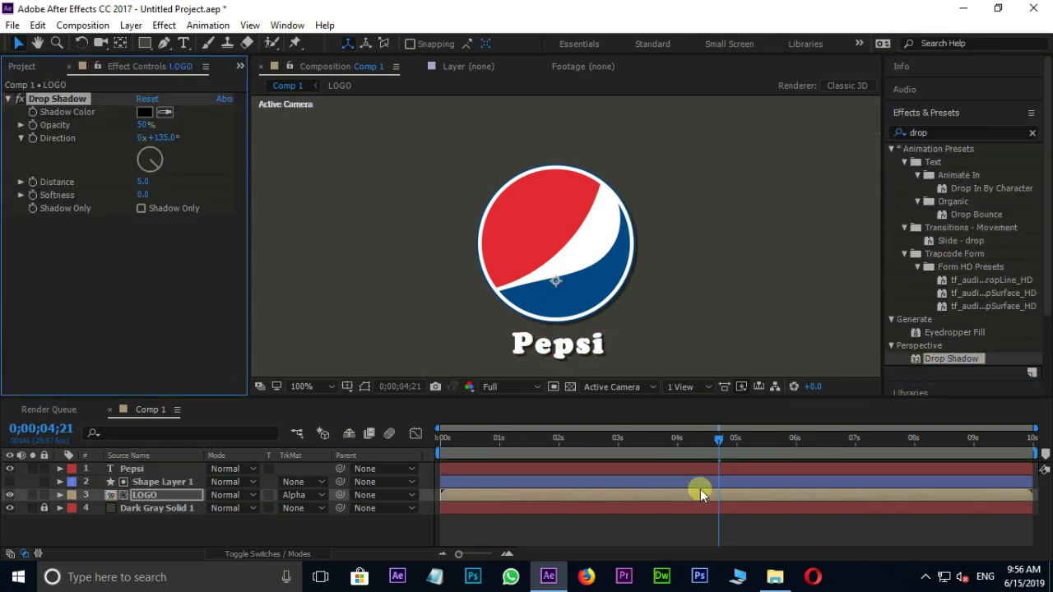
Step: Set the LOGO drop shadow's Softness to 3 and return to the composition start
left_click(163, 195)
type("3")
key("Return")
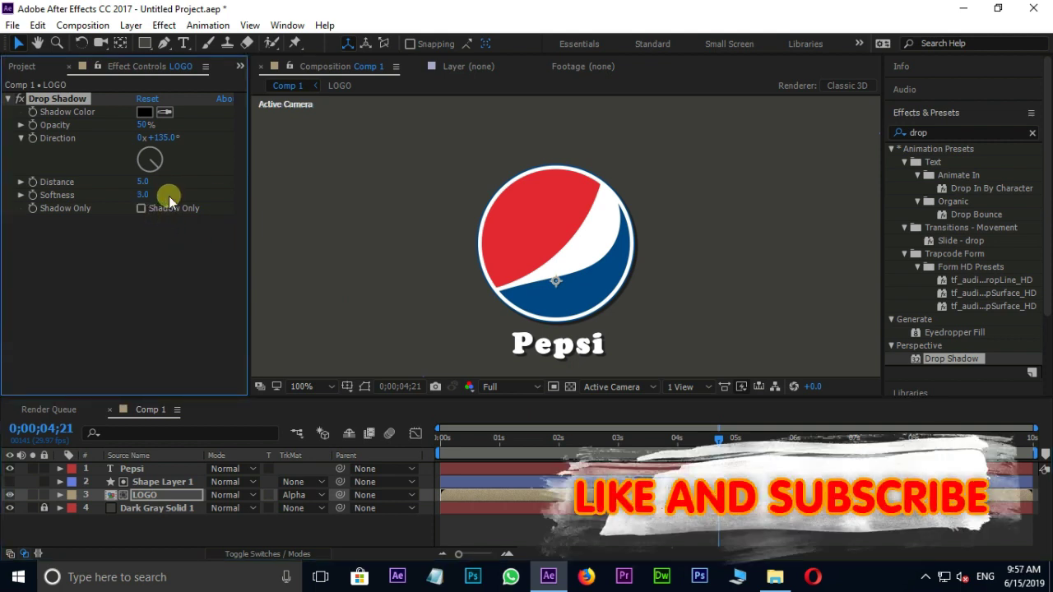
left_click(357, 445)
key("Home")
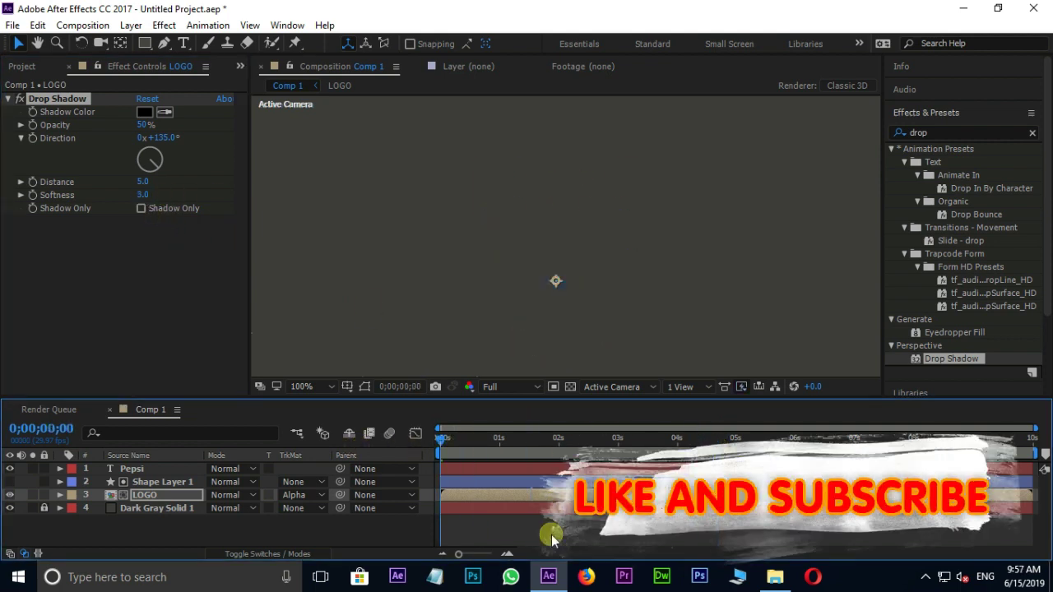